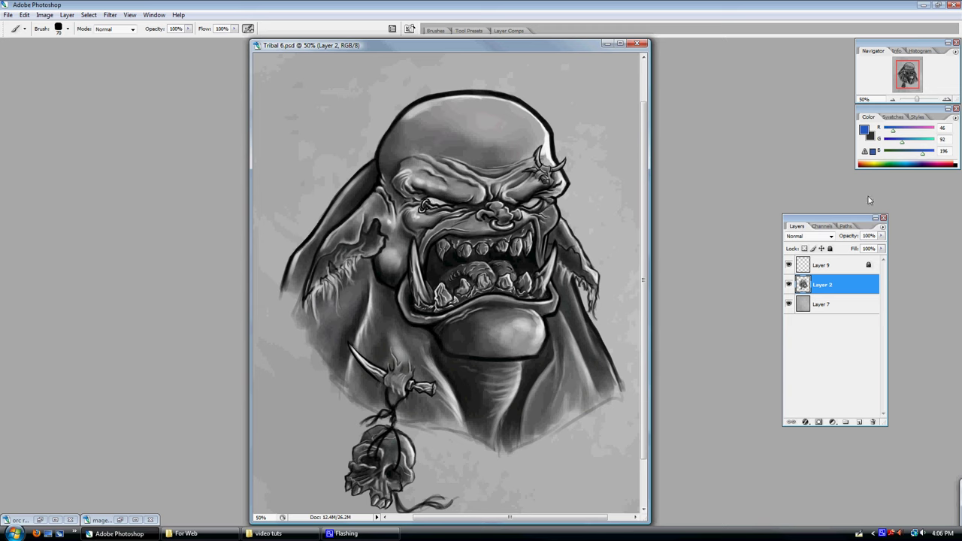
- Duplicate Layer 2 and set the copy to Multiply blending at 72% opacity
click(789, 285)
click(788, 285)
drag(841, 288, 859, 422)
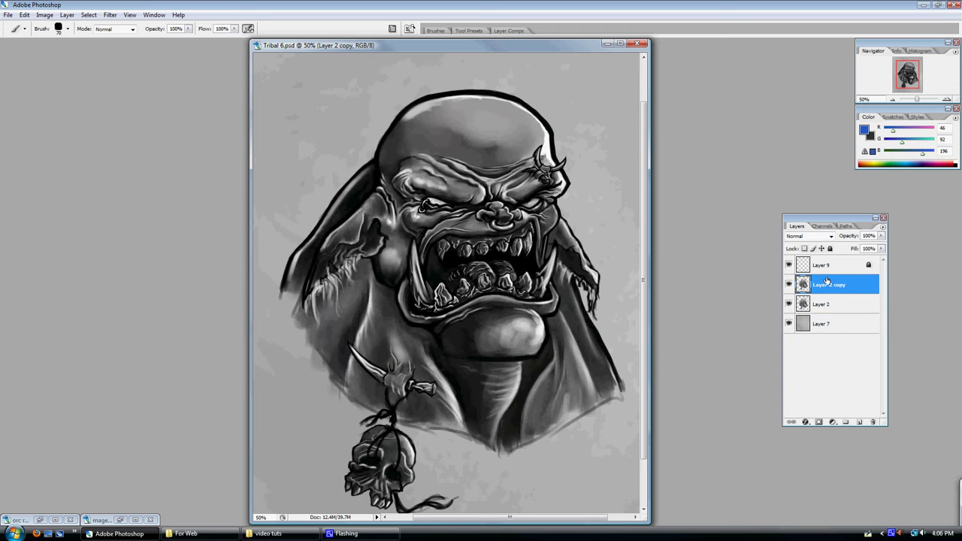
click(881, 235)
drag(881, 249, 872, 253)
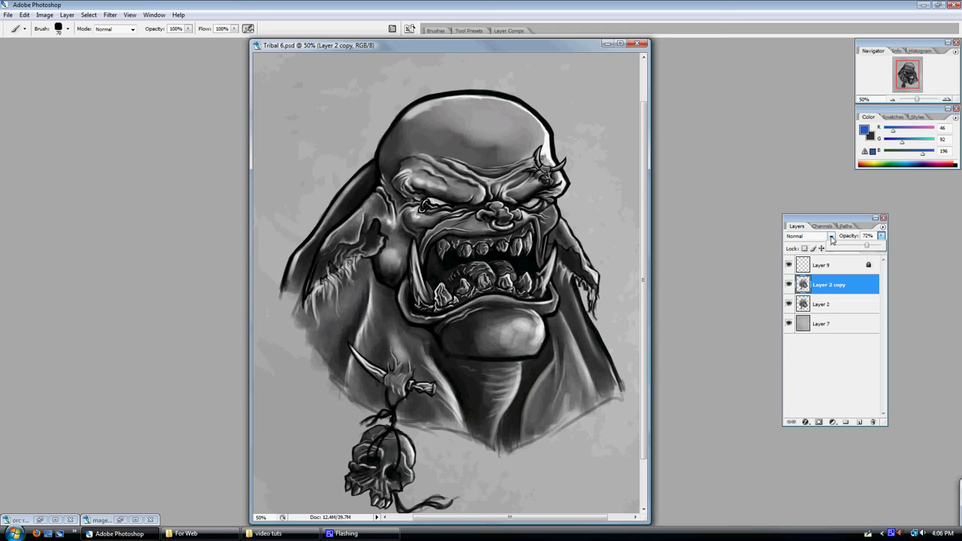
click(831, 237)
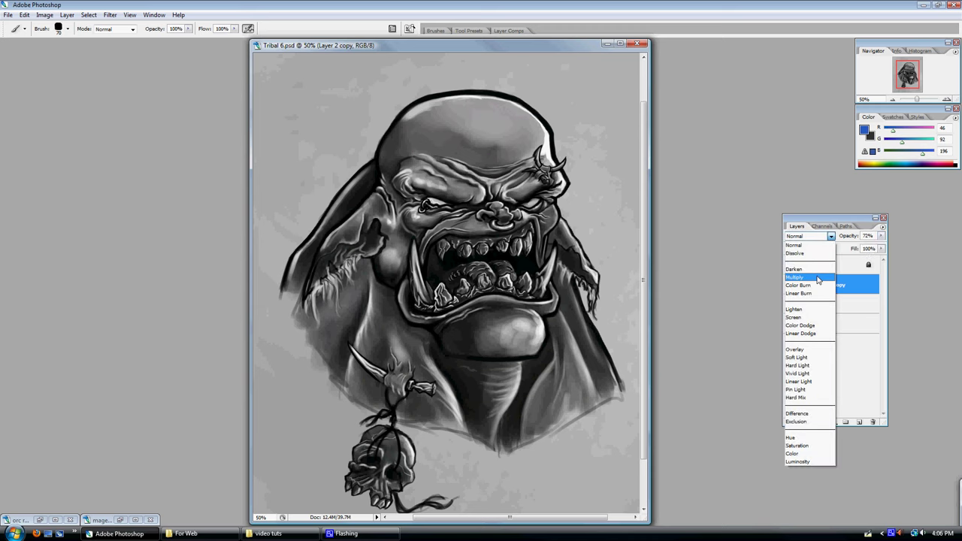
click(818, 278)
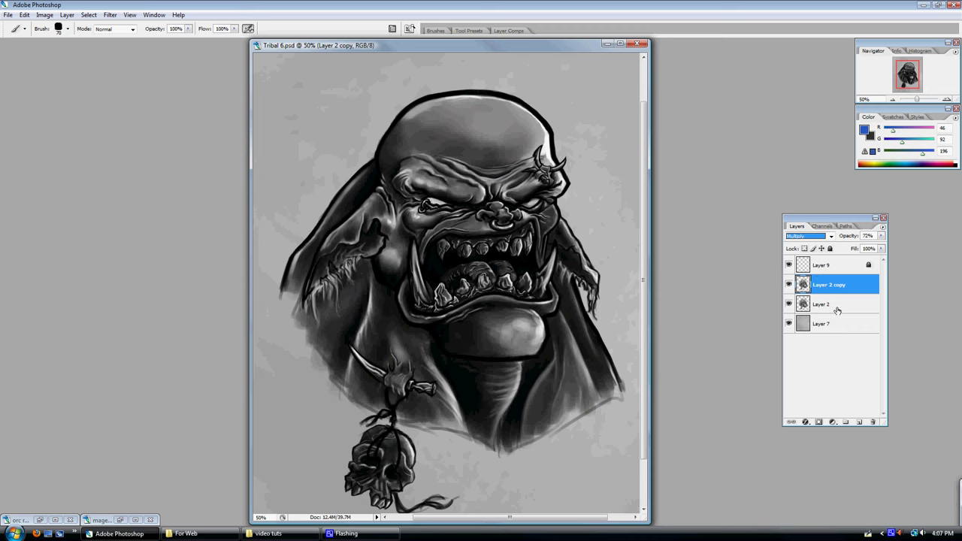
- Add a new layer directly above Layer 2 and paint the orc's forehead, brow, nose and the hood's left side blue with a 125 px brush
click(827, 304)
click(859, 422)
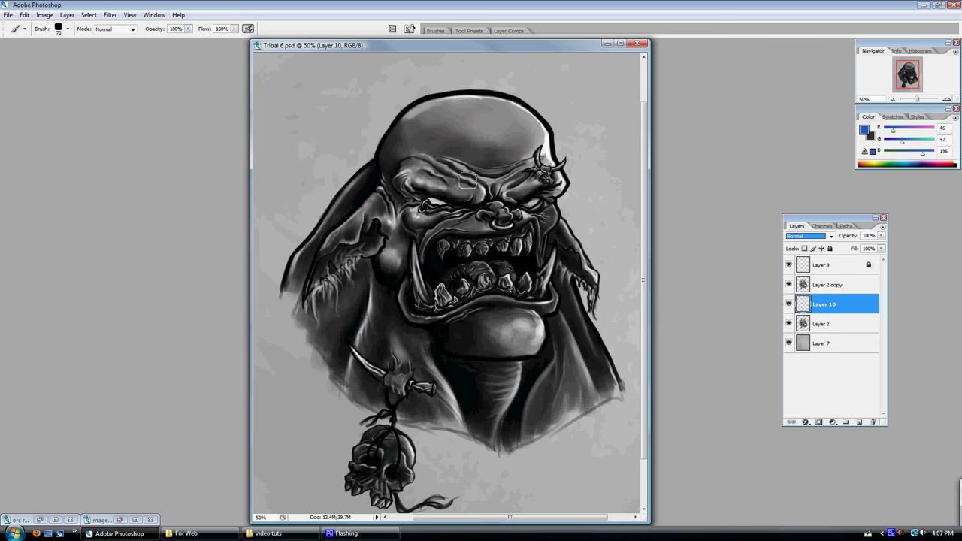
mouse_move(481, 147)
mouse_down()
mouse_move(440, 166)
mouse_move(509, 136)
mouse_move(423, 167)
mouse_move(469, 136)
mouse_move(474, 147)
mouse_move(501, 122)
mouse_move(410, 167)
mouse_move(418, 173)
mouse_move(432, 130)
mouse_move(428, 145)
mouse_move(362, 196)
mouse_move(398, 170)
mouse_move(300, 281)
mouse_move(323, 257)
mouse_move(315, 295)
mouse_move(318, 306)
mouse_move(325, 288)
mouse_move(345, 350)
mouse_move(358, 318)
mouse_move(334, 362)
mouse_move(359, 253)
mouse_move(386, 271)
mouse_move(380, 299)
mouse_move(379, 233)
mouse_move(343, 259)
mouse_up()
key(bracketright)
key(bracketright)
mouse_move(429, 180)
mouse_down()
mouse_move(499, 180)
mouse_move(500, 146)
mouse_move(417, 124)
mouse_move(523, 132)
mouse_move(518, 162)
mouse_move(477, 218)
mouse_up()
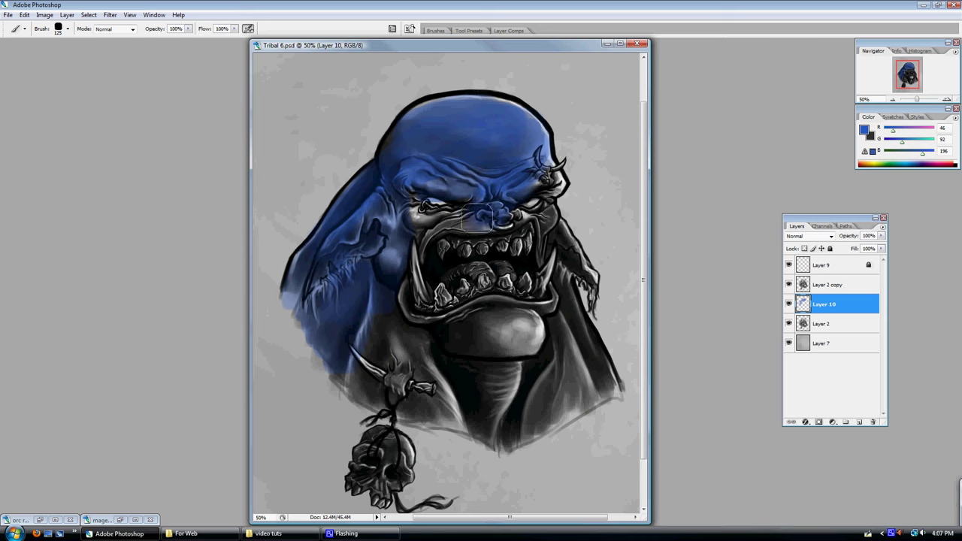
- Paint the cheeks, jaw, chin, neck, remaining cloak and brow piercing blue with a 100 px brush
key(bracketleft)
key(bracketleft)
key(bracketleft)
mouse_move(419, 215)
mouse_down()
mouse_move(430, 239)
mouse_move(434, 226)
mouse_up()
drag(524, 218, 530, 223)
mouse_move(573, 258)
mouse_down()
mouse_move(576, 239)
mouse_move(532, 335)
mouse_up()
mouse_move(593, 363)
mouse_down()
mouse_move(575, 395)
mouse_move(549, 348)
mouse_move(565, 334)
mouse_move(534, 426)
mouse_move(589, 383)
mouse_move(543, 366)
mouse_move(542, 337)
mouse_move(486, 345)
mouse_move(457, 336)
mouse_move(482, 330)
mouse_move(463, 343)
mouse_move(476, 354)
mouse_move(403, 315)
mouse_move(400, 300)
mouse_move(418, 363)
mouse_move(392, 336)
mouse_move(396, 378)
mouse_move(361, 336)
mouse_move(372, 332)
mouse_move(351, 387)
mouse_move(416, 386)
mouse_move(431, 347)
mouse_move(454, 425)
mouse_move(442, 411)
mouse_move(479, 421)
mouse_up()
drag(354, 296, 360, 231)
mouse_move(532, 156)
mouse_down()
mouse_move(510, 142)
mouse_move(547, 174)
mouse_up()
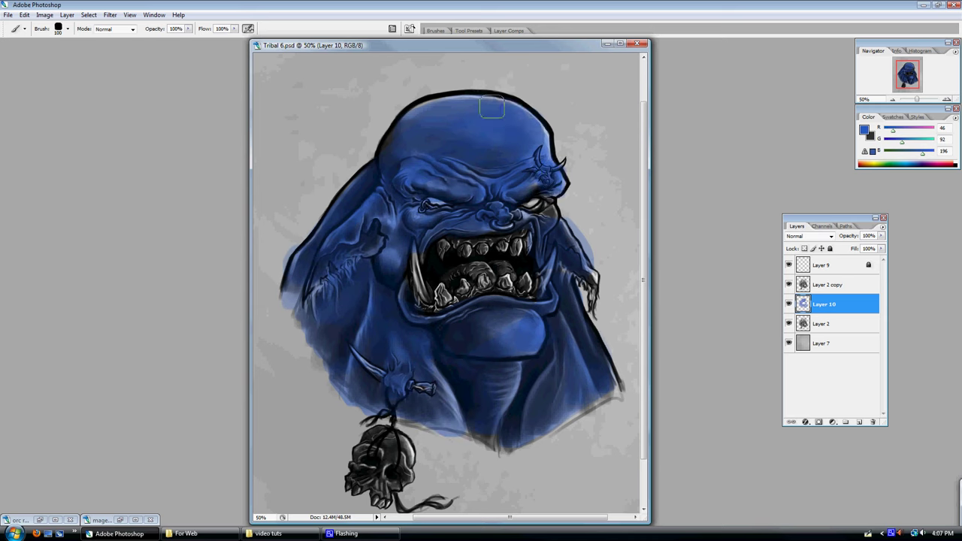
- Reduce the brush to 60 px and fill the gray skin beneath the orc's right-hand eye with blue
key([)
key([)
key([)
key([)
drag(543, 214, 551, 220)
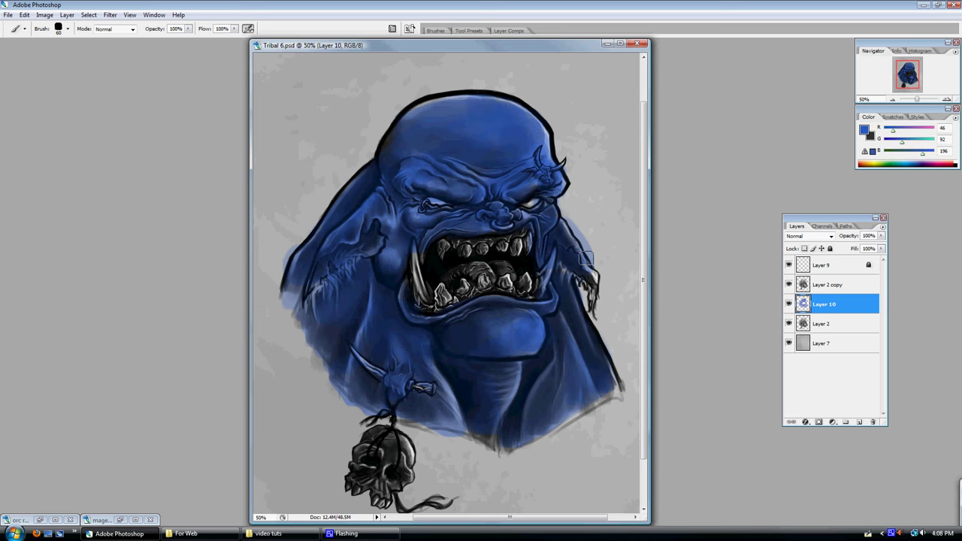
- Paint a column of five color swatches beside the head, from pale blue to dark navy, sampling the tones from the artwork
click(609, 213)
drag(609, 213, 609, 217)
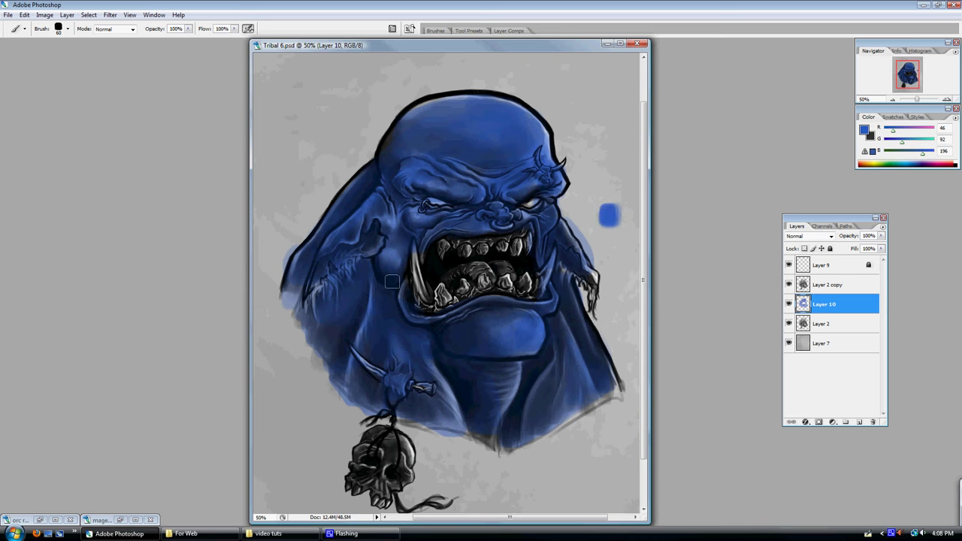
alt+click(510, 233)
click(609, 246)
drag(608, 246, 610, 247)
alt+click(549, 134)
drag(600, 177, 601, 182)
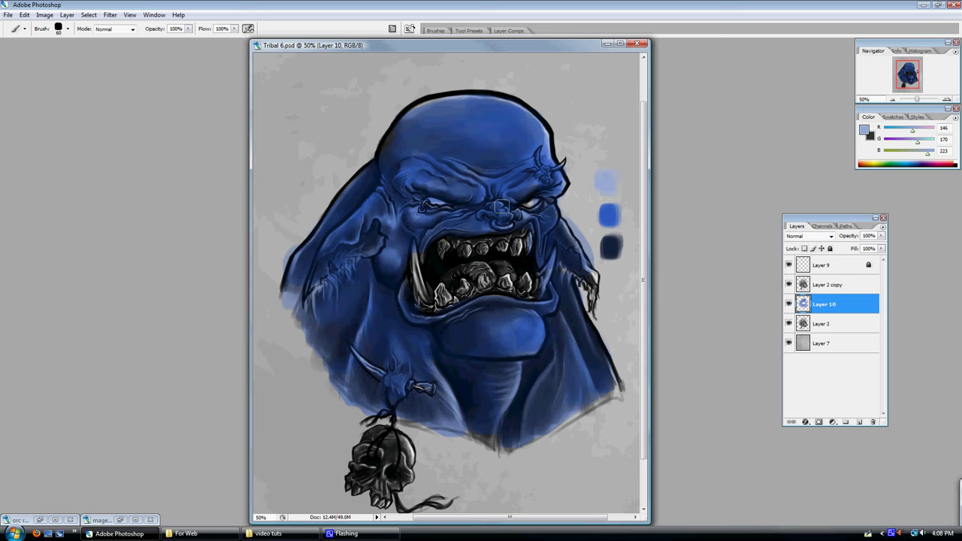
alt+click(555, 130)
drag(603, 158, 599, 162)
alt+click(597, 301)
mouse_move(608, 293)
mouse_down()
mouse_move(612, 280)
mouse_move(620, 287)
mouse_move(613, 277)
mouse_move(624, 282)
mouse_move(619, 290)
mouse_up()
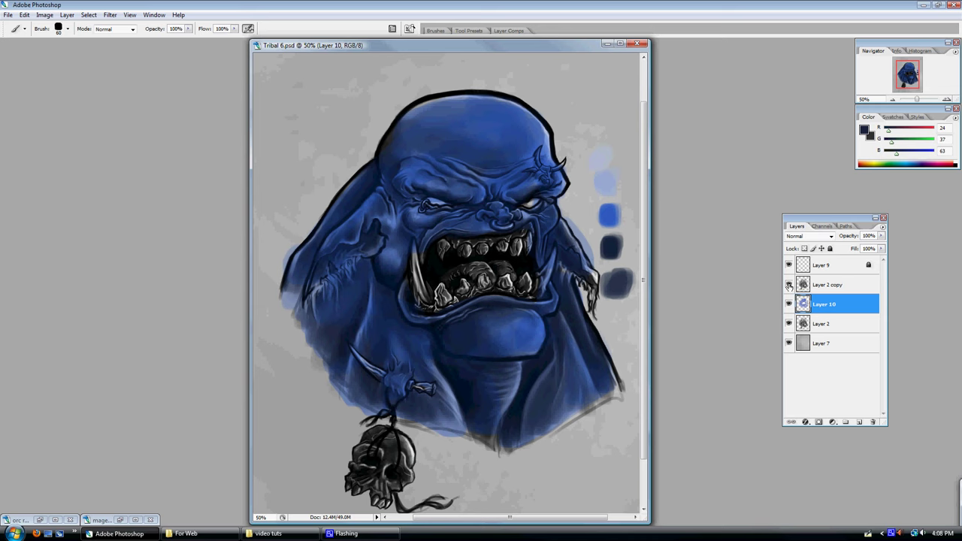
- Apply Hue/Saturation to the blue color layer with hue -6 and lightness -24
click(789, 285)
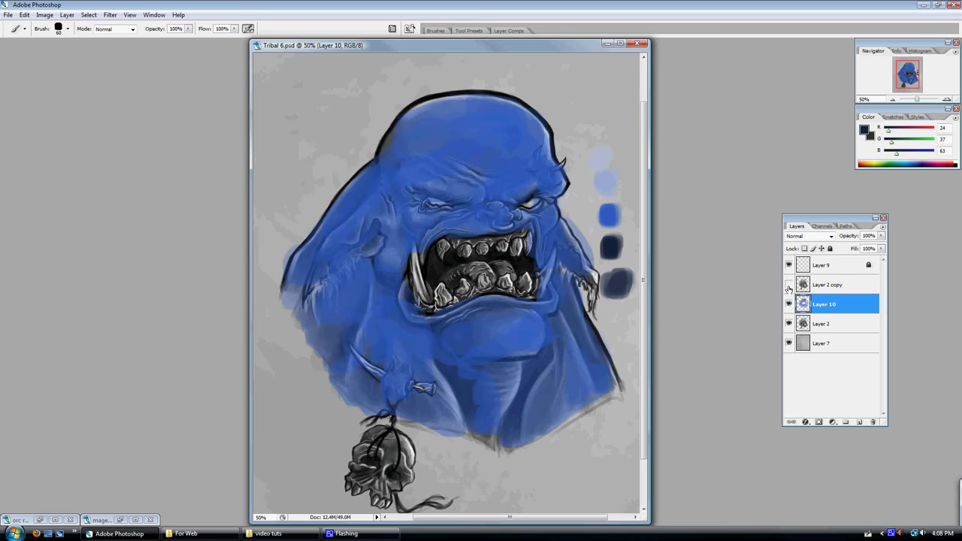
click(789, 285)
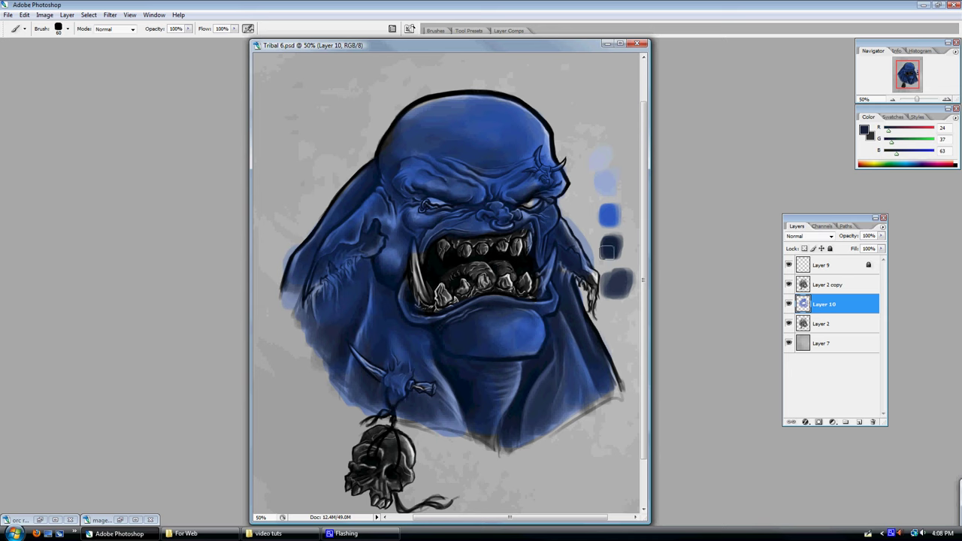
click(46, 15)
mouse_move(56, 39)
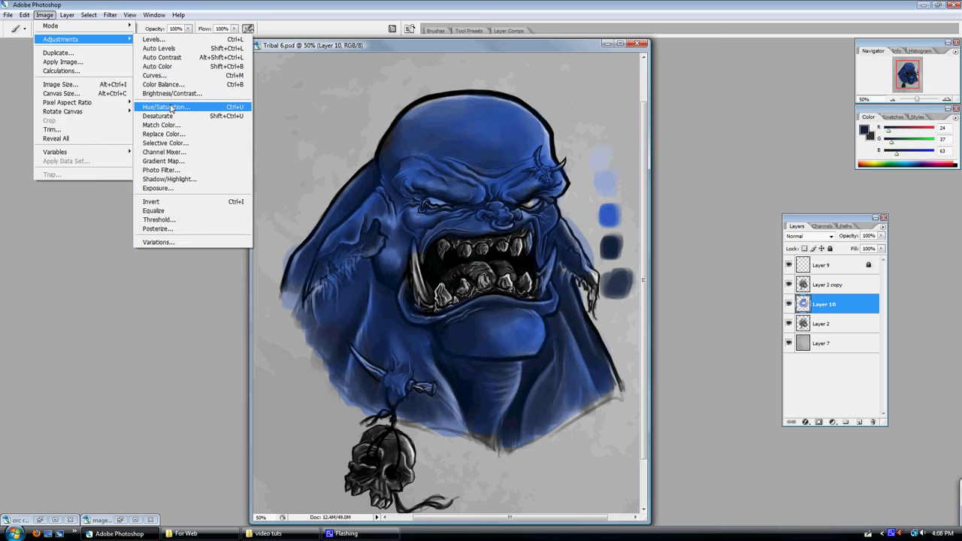
click(171, 107)
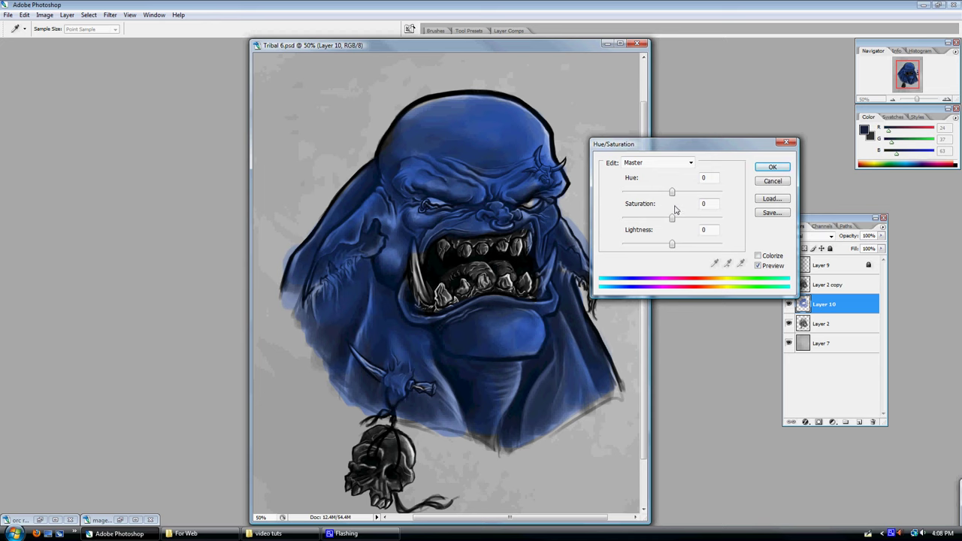
mouse_move(673, 193)
mouse_down()
mouse_move(683, 194)
mouse_move(671, 202)
mouse_up()
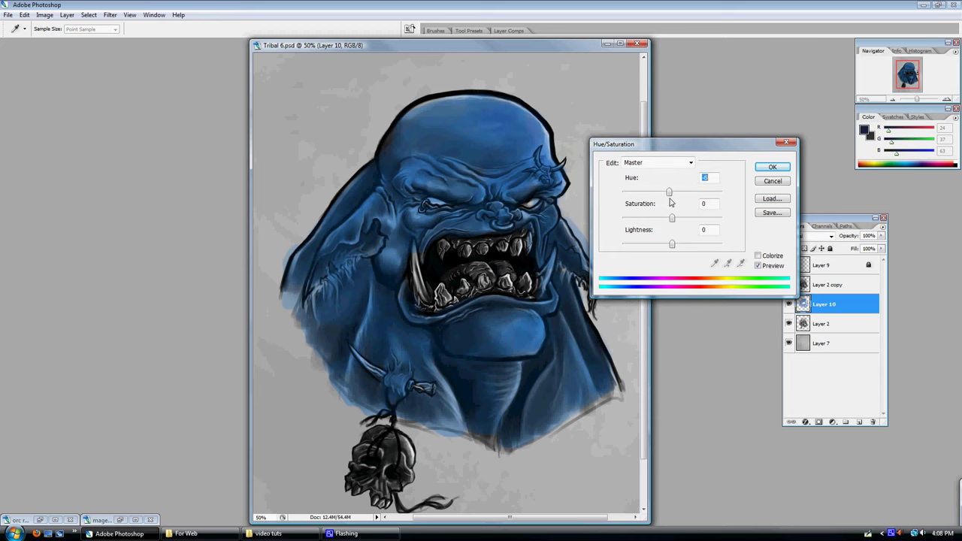
drag(672, 243, 660, 246)
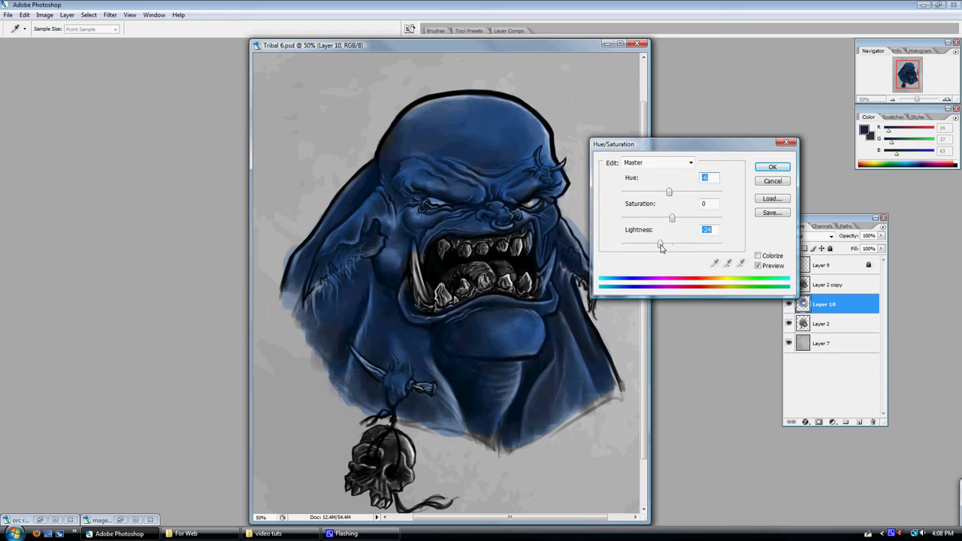
click(773, 165)
- Set the opacity of Layer 2 copy to 75%
click(829, 284)
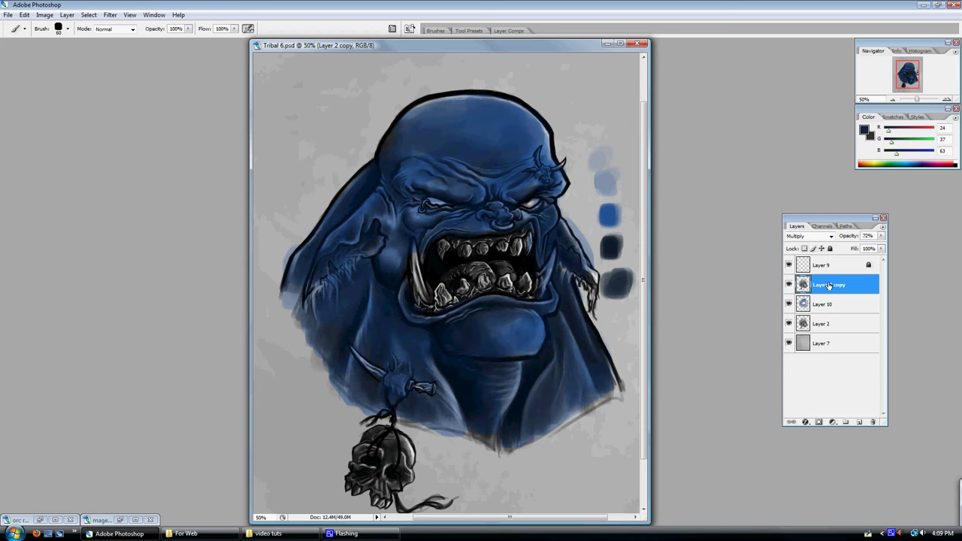
click(881, 236)
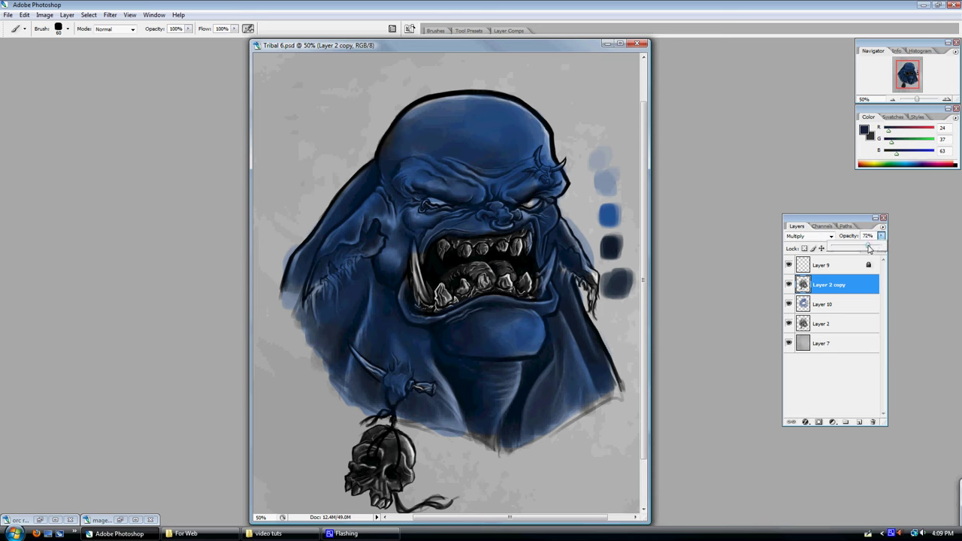
drag(869, 248, 869, 251)
- Hide and reshow Layer 2 copy and Layer 10 to compare the painting with and without them
click(789, 284)
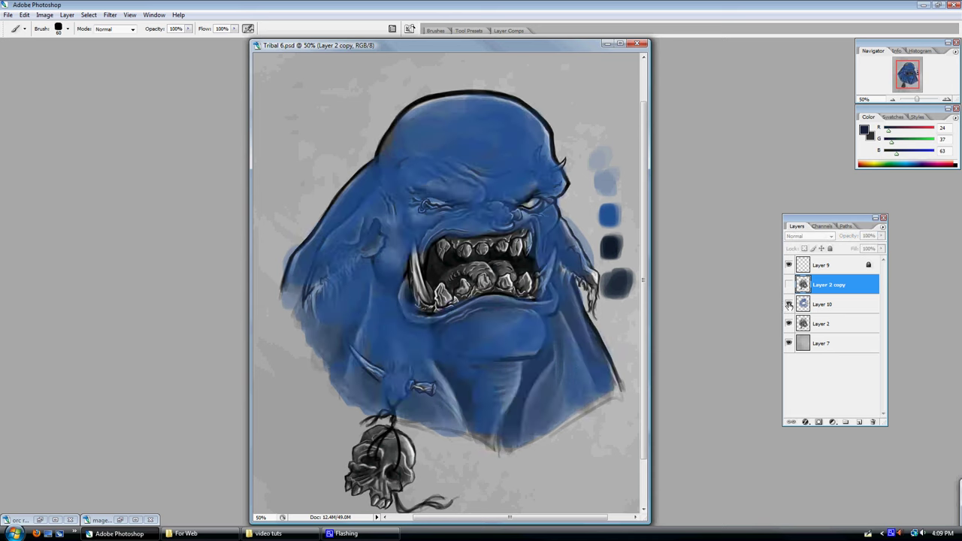
click(788, 304)
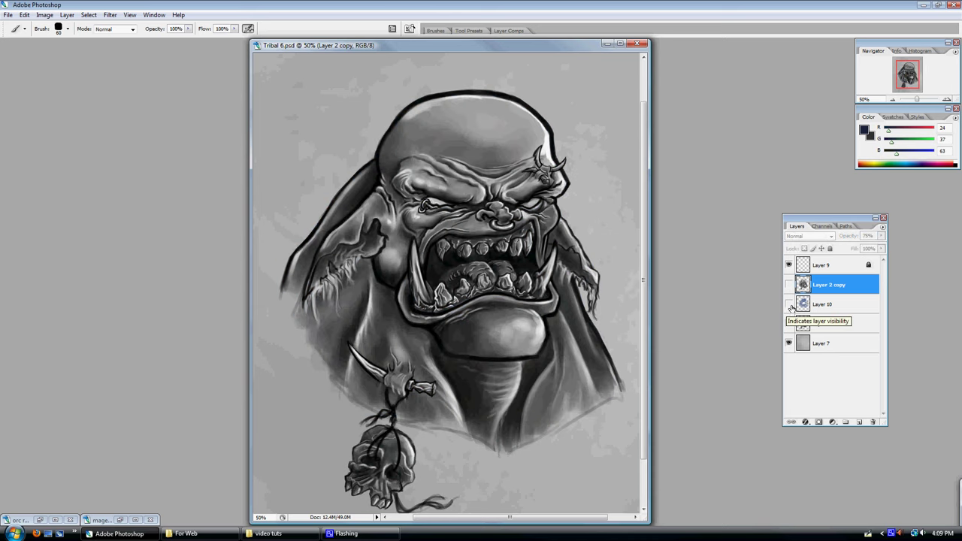
click(788, 304)
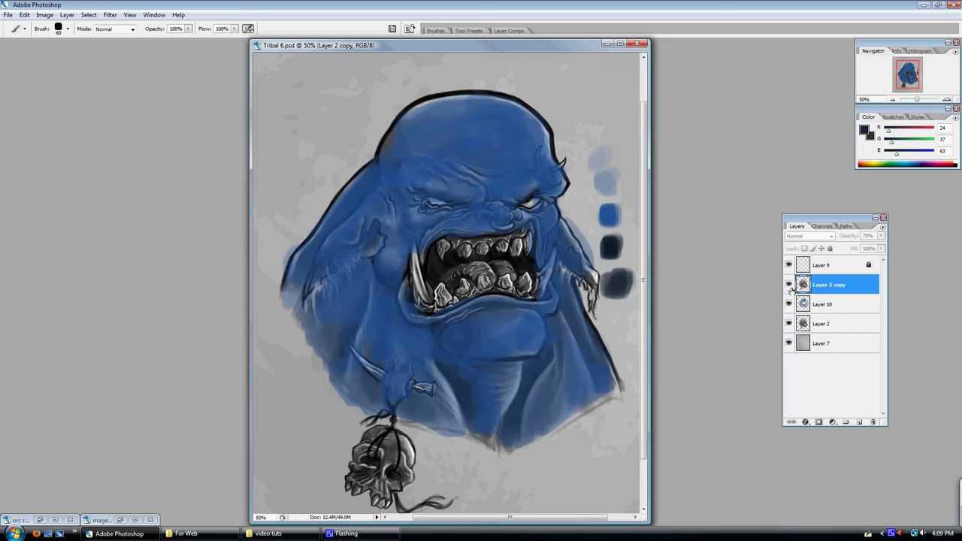
click(789, 284)
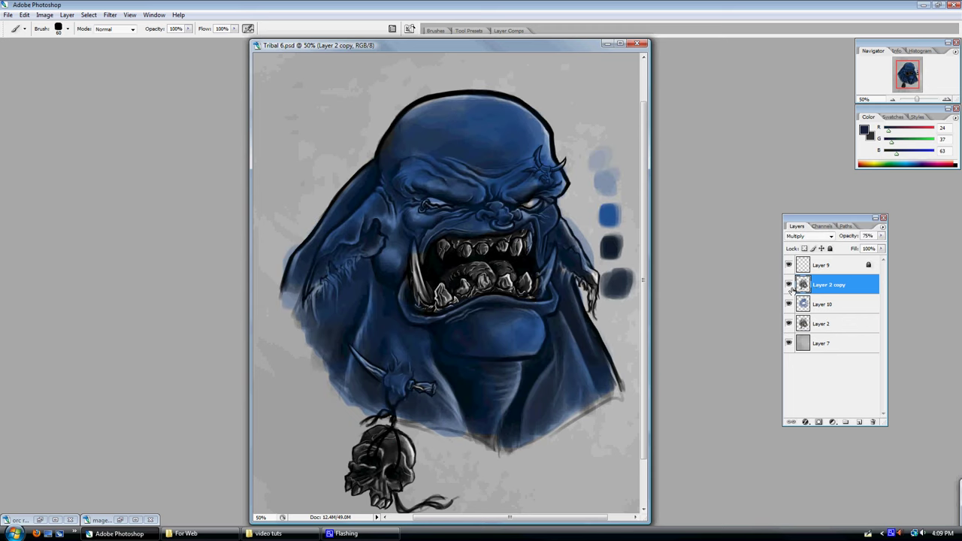
- On Layer 10, tint the nose, inner brow and both lips green using RGB 24, 204, 63
click(841, 307)
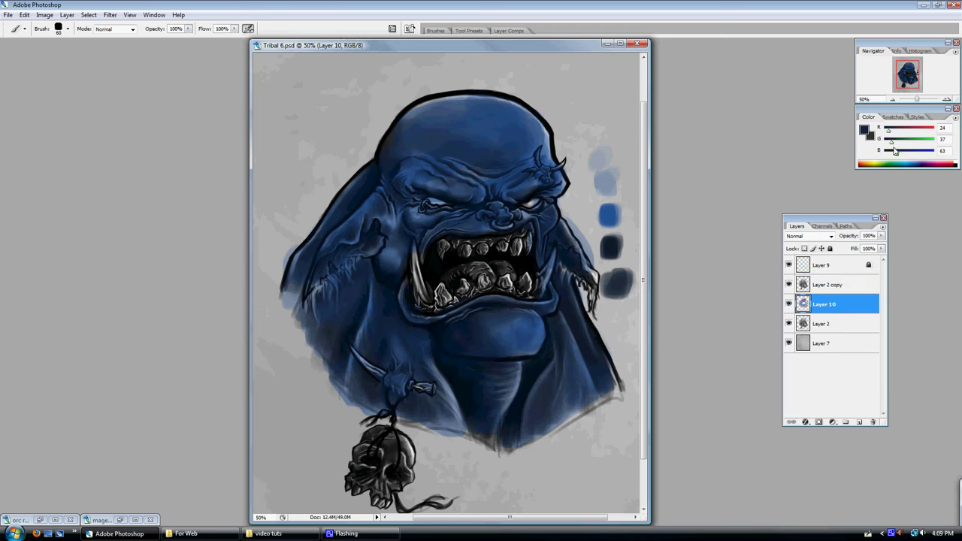
drag(895, 146, 927, 150)
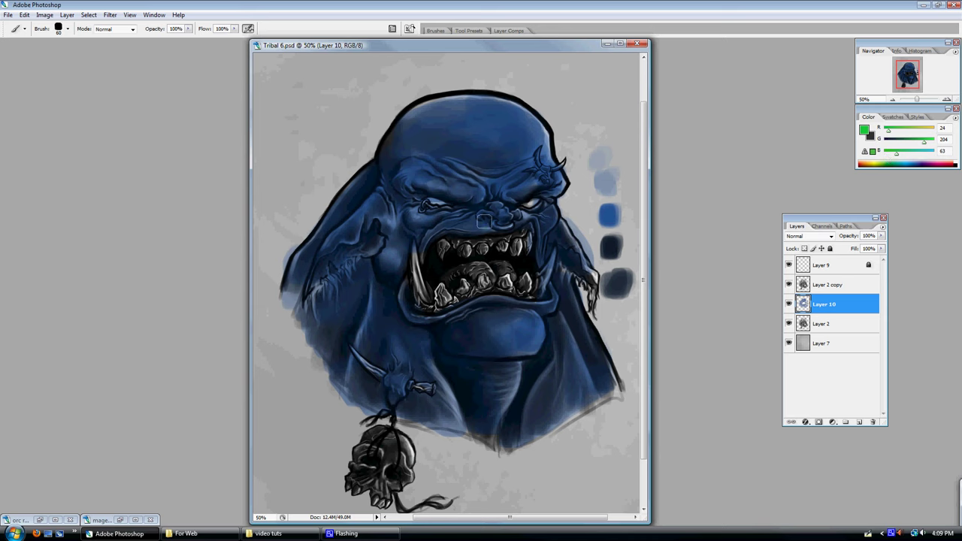
mouse_move(483, 220)
mouse_down()
mouse_move(451, 227)
mouse_move(502, 215)
mouse_move(511, 224)
mouse_move(503, 213)
mouse_move(432, 241)
mouse_move(523, 217)
mouse_move(493, 214)
mouse_move(476, 194)
mouse_move(507, 197)
mouse_move(509, 187)
mouse_move(498, 203)
mouse_move(464, 196)
mouse_up()
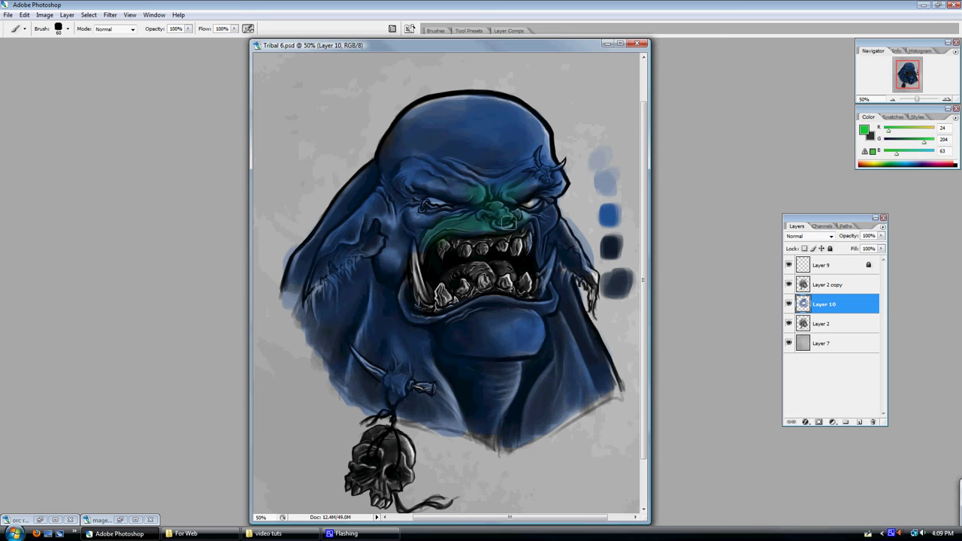
mouse_move(485, 304)
mouse_down()
mouse_move(417, 320)
mouse_move(402, 305)
mouse_move(407, 294)
mouse_move(420, 310)
mouse_move(557, 304)
mouse_move(524, 304)
mouse_up()
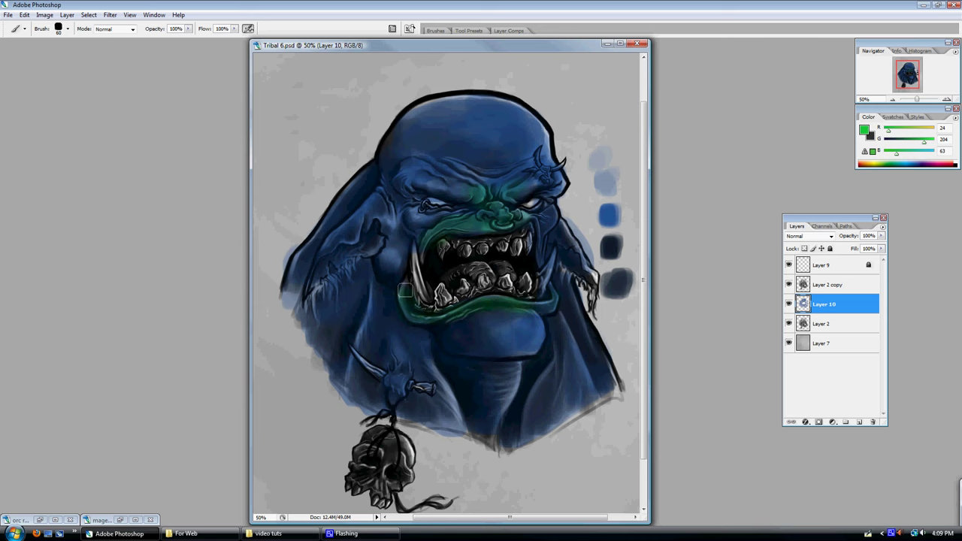
mouse_move(449, 229)
mouse_down()
mouse_move(421, 228)
mouse_move(433, 236)
mouse_move(517, 223)
mouse_up()
- Tint the nose and both cheeks red using RGB 228, 61, 70, finishing with a 40 px brush
click(951, 160)
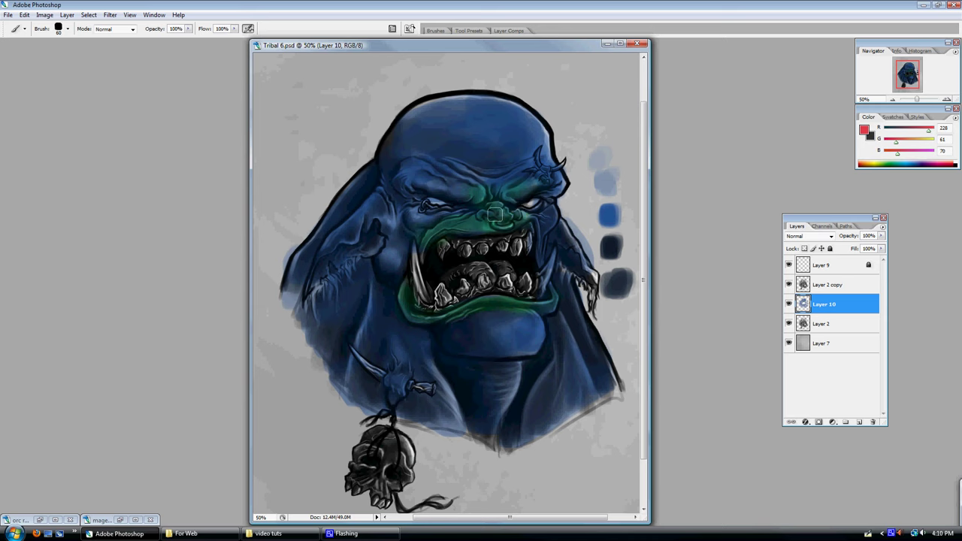
drag(502, 218, 494, 219)
drag(549, 224, 545, 220)
key(bracketleft)
key(bracketleft)
drag(418, 225, 407, 220)
- View the finished painting orc rpg final high rez.jpg for reference and return to Tribal 6.psd
click(41, 521)
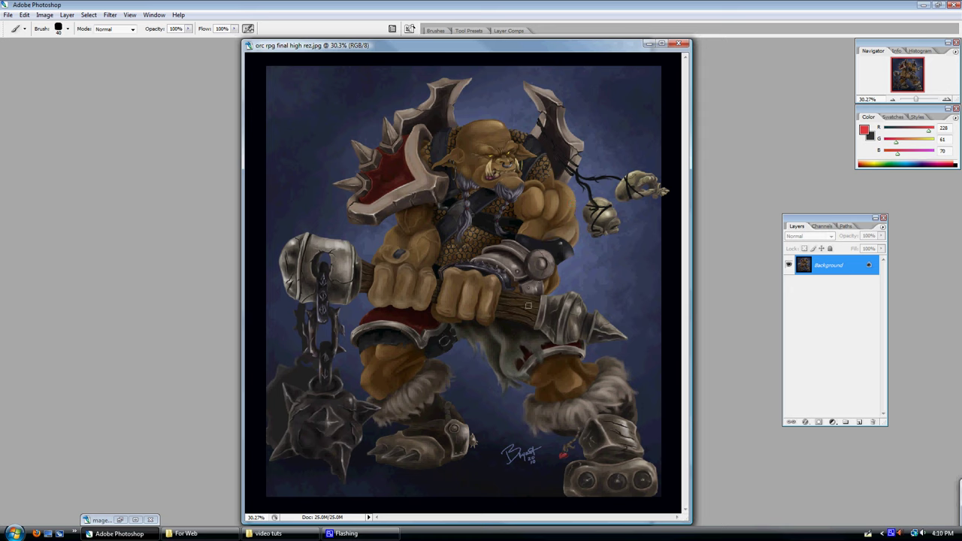
click(649, 43)
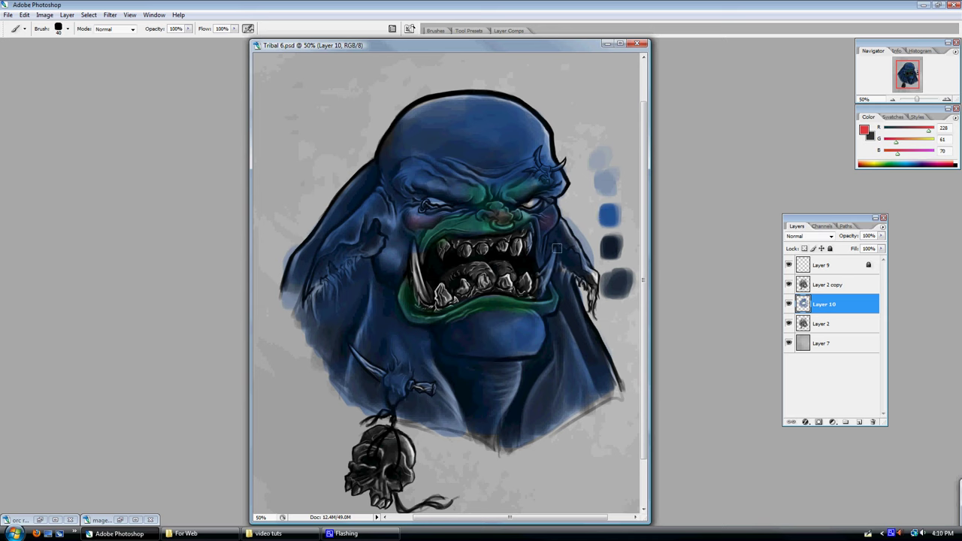
- Add a new layer above Layer 2 copy and paint along the top of the head with sampled blues and a 40 px brush
click(843, 287)
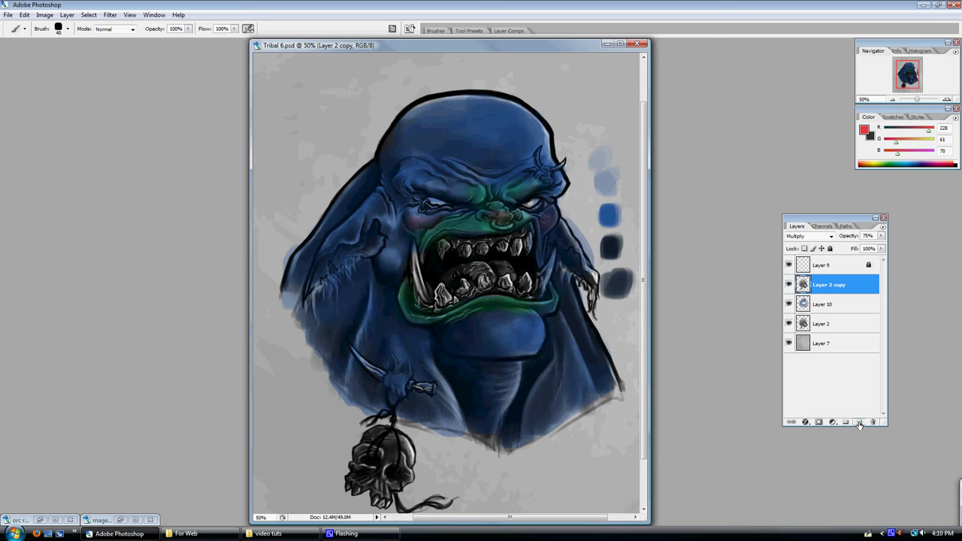
click(859, 422)
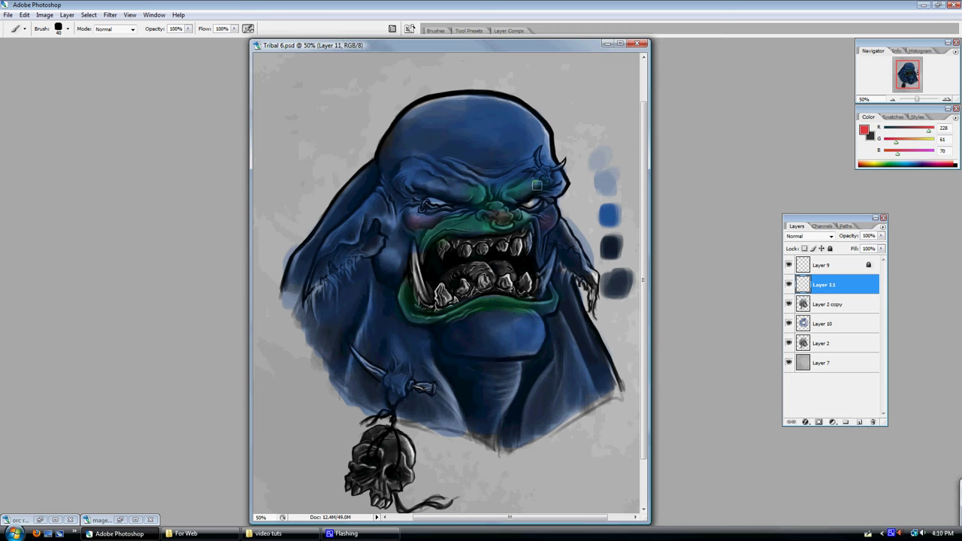
key(bracketleft)
alt+click(523, 107)
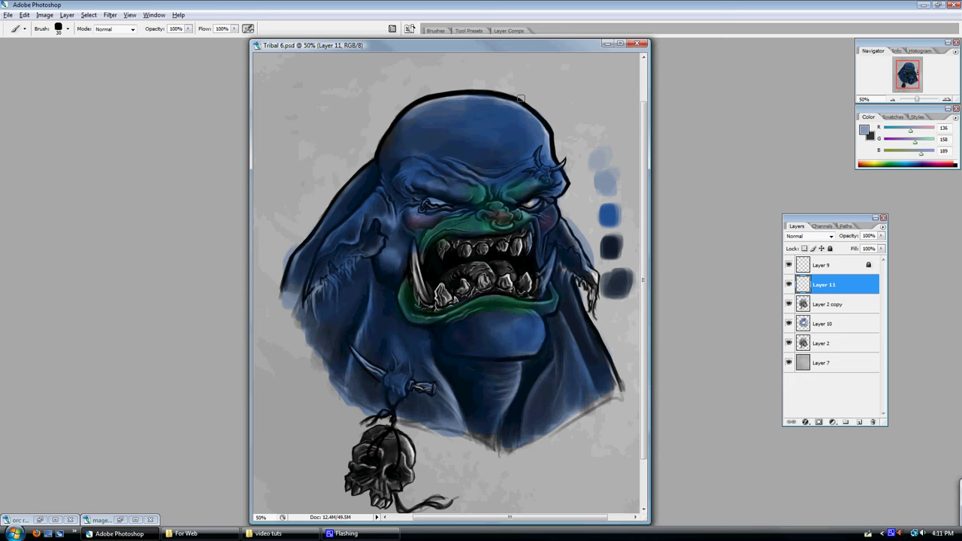
key(bracketright)
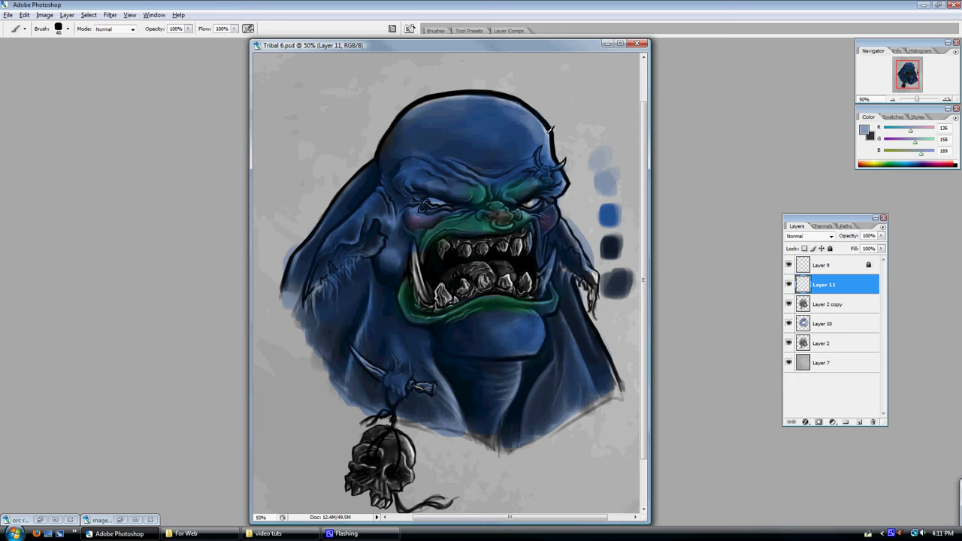
alt+click(546, 126)
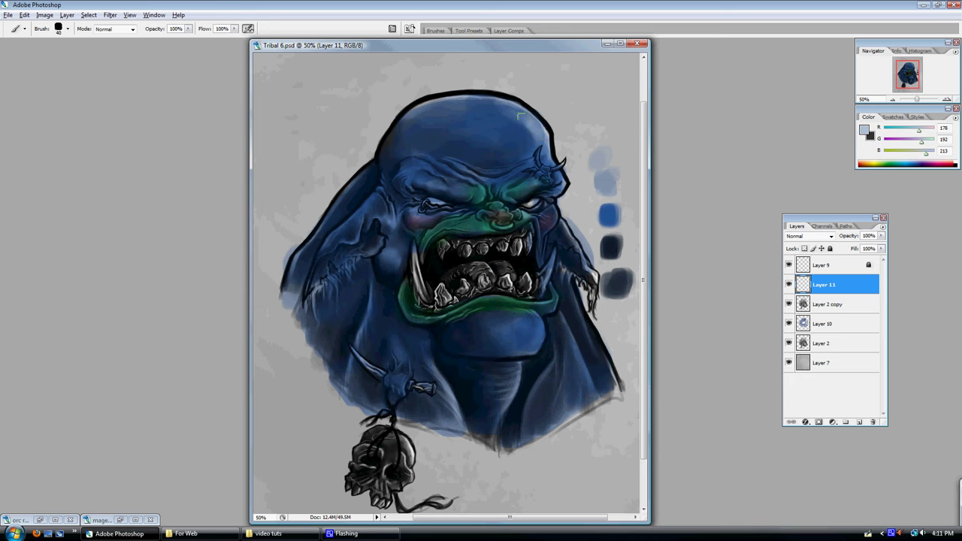
alt+click(502, 106)
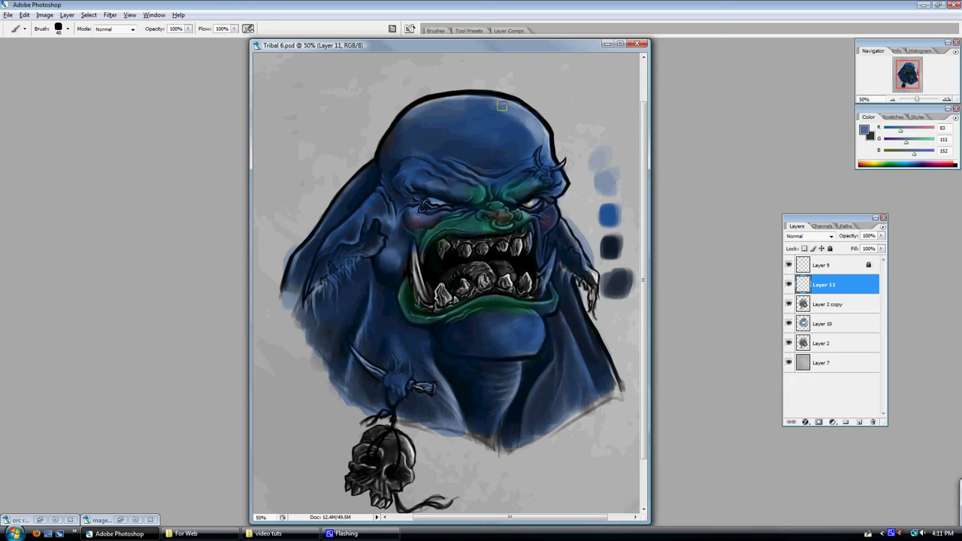
alt+click(516, 121)
alt+click(508, 113)
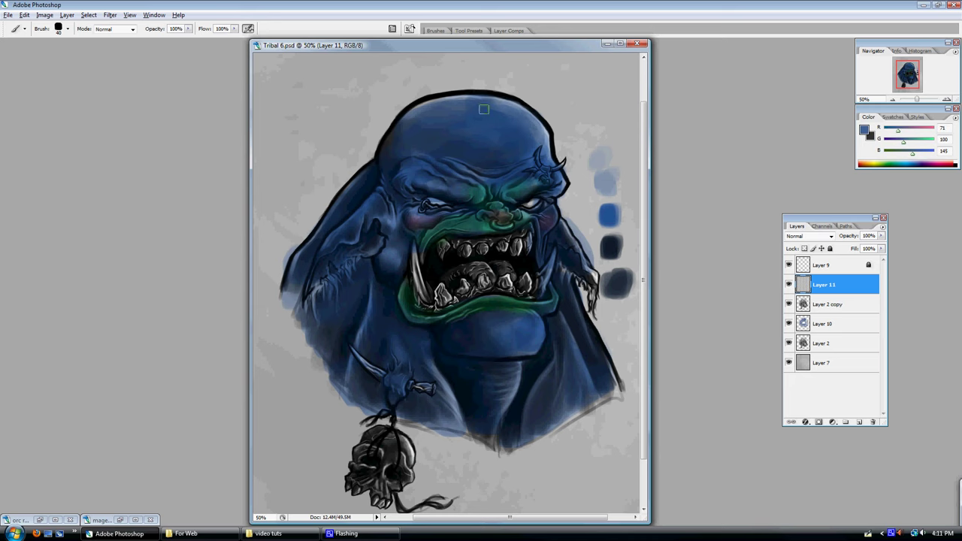
alt+click(498, 109)
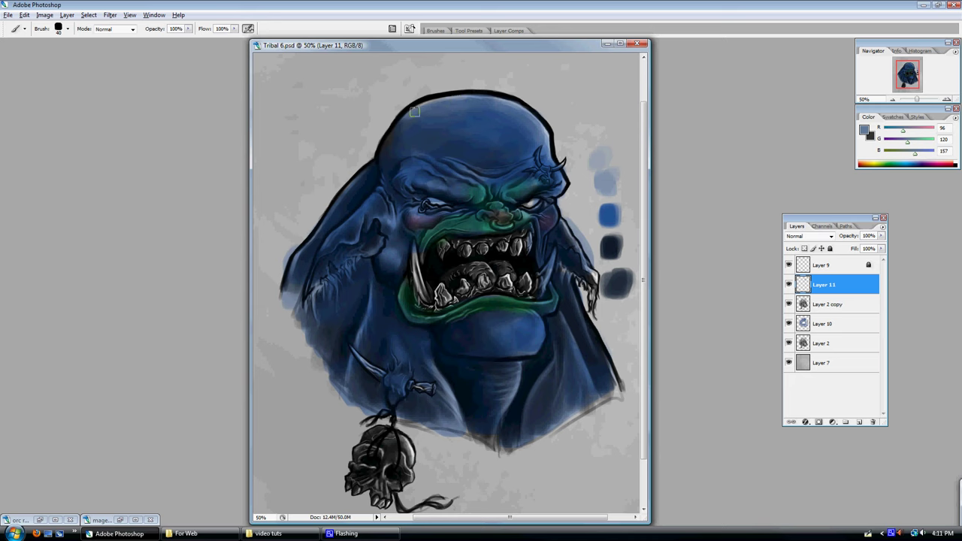
- Paint a soft highlight across the middle of the forehead with a sampled light blue and a 60 px brush
alt+click(545, 121)
key(bracketright)
key(bracketright)
drag(477, 149, 507, 148)
alt+click(493, 152)
alt+click(494, 153)
- Highlight the green inner brow bulge beside the nose with sampled teal tones, reducing the brush from 20 px to about 10 px
key(ctrl+plus)
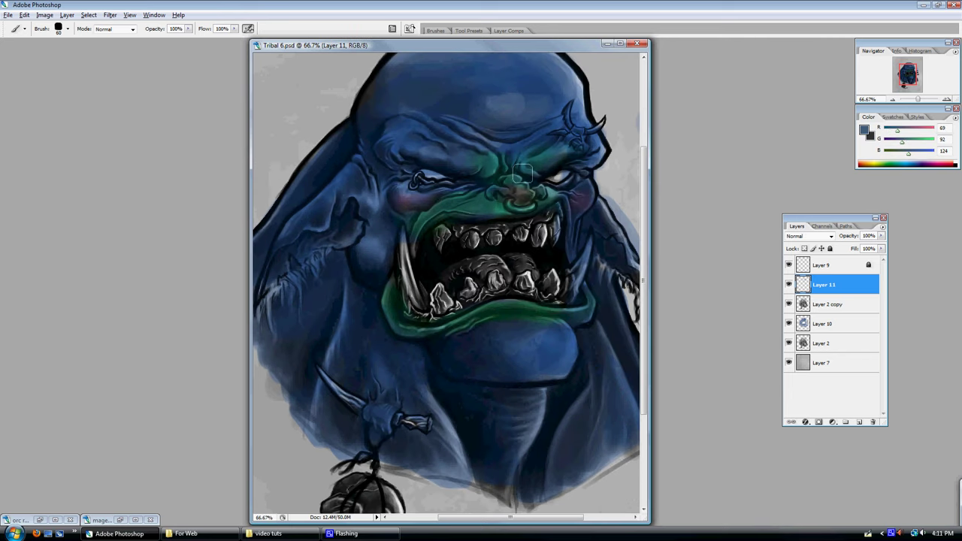
alt+click(496, 160)
key(bracketleft)
key(bracketleft)
key(bracketleft)
key(bracketleft)
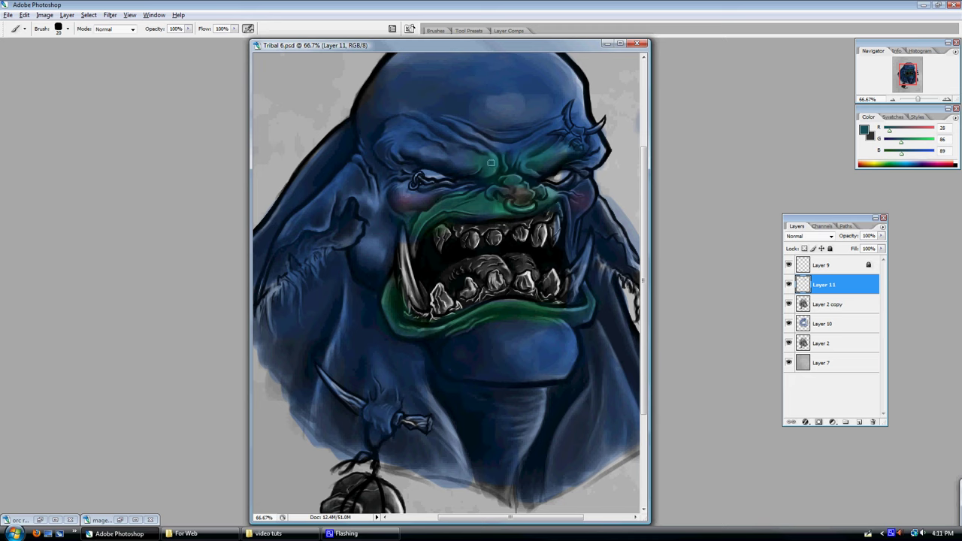
alt+click(475, 168)
alt+click(443, 148)
alt+click(620, 134)
alt+click(501, 161)
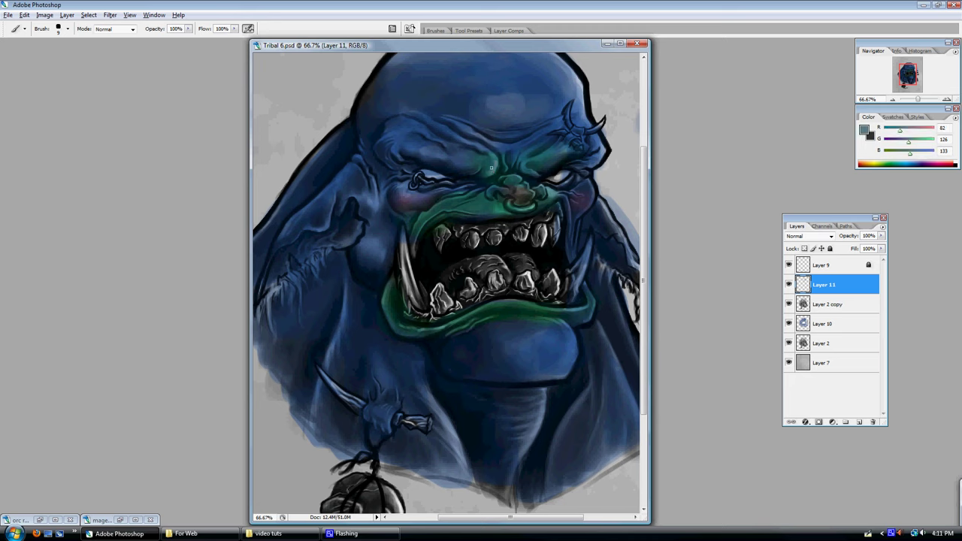
alt+click(494, 167)
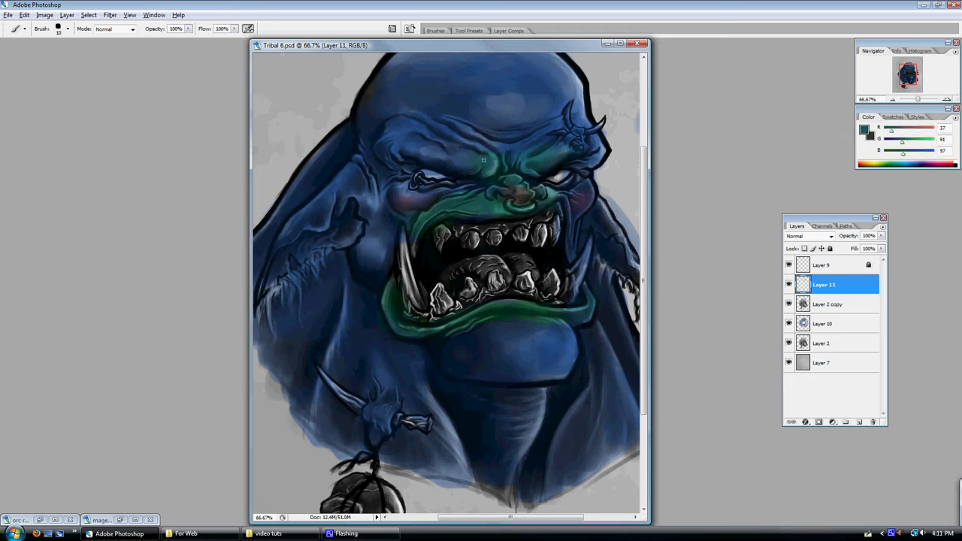
alt+click(491, 155)
- Blend the forehead highlight into the surrounding skin with sampled blues, enlarging the brush from 30 px to 50 px
alt+click(512, 99)
key(bracketright)
key(bracketright)
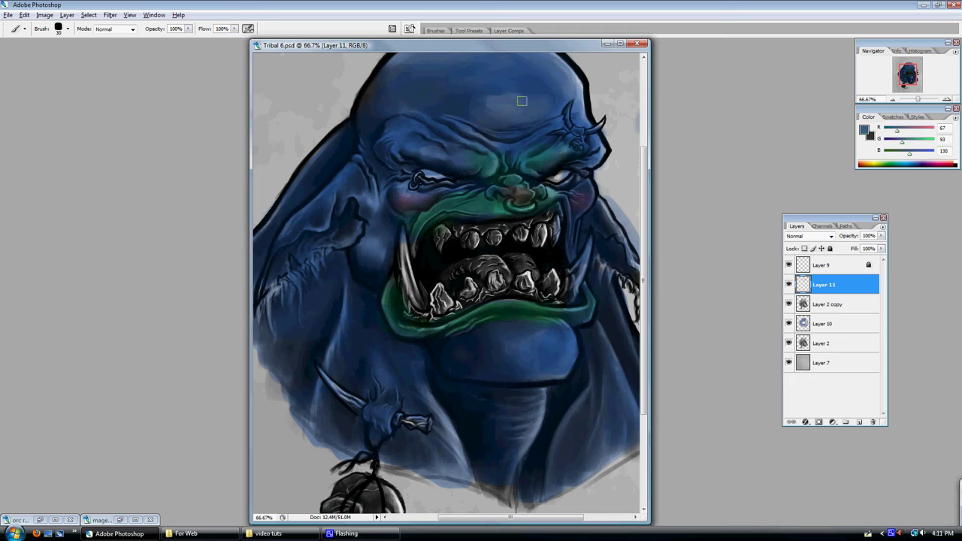
alt+click(562, 98)
key(bracketright)
key(bracketright)
alt+click(552, 90)
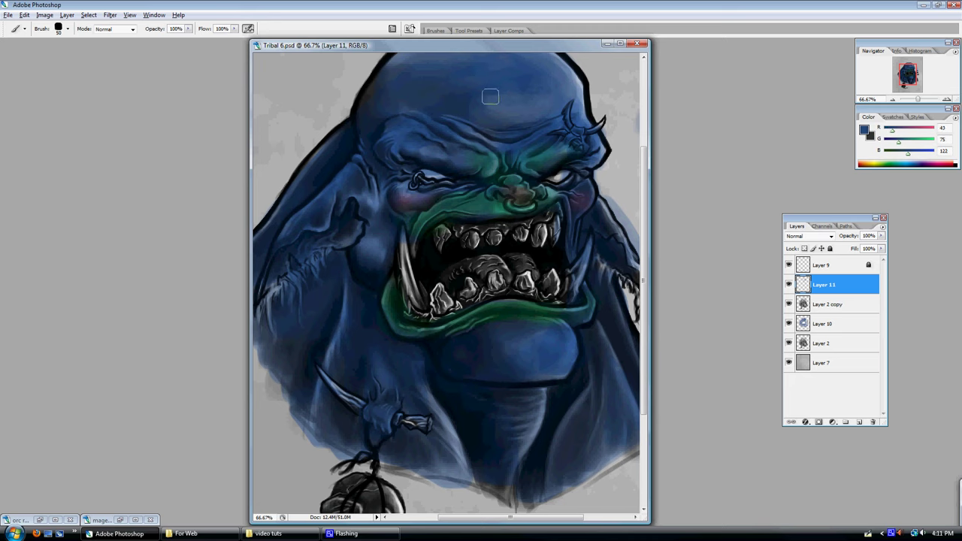
alt+click(454, 107)
drag(427, 98, 421, 105)
- Paint thin highlights on the brow wrinkles above the pierced eye with a sampled blue and an 8 px brush
alt+click(424, 142)
key(bracketleft)
key(bracketleft)
key(bracketleft)
key(bracketleft)
key(bracketleft)
key(bracketleft)
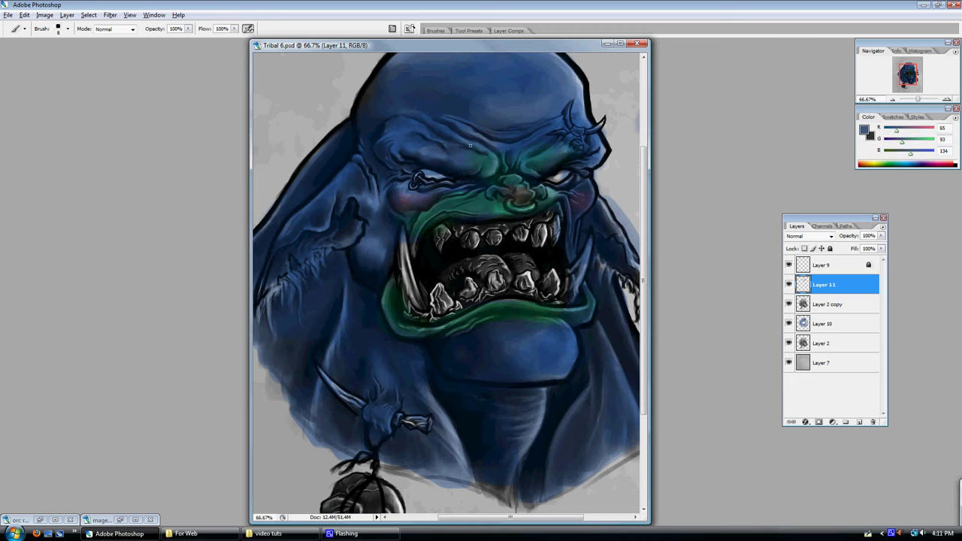
click(436, 123)
mouse_move(434, 120)
mouse_down()
mouse_move(409, 112)
mouse_move(471, 125)
mouse_up()
click(450, 121)
- Continue the wrinkle highlights across the center of the brow above the nose with resampled blues and the 8 px brush
alt+click(479, 135)
drag(479, 135, 497, 140)
click(510, 143)
alt+click(503, 145)
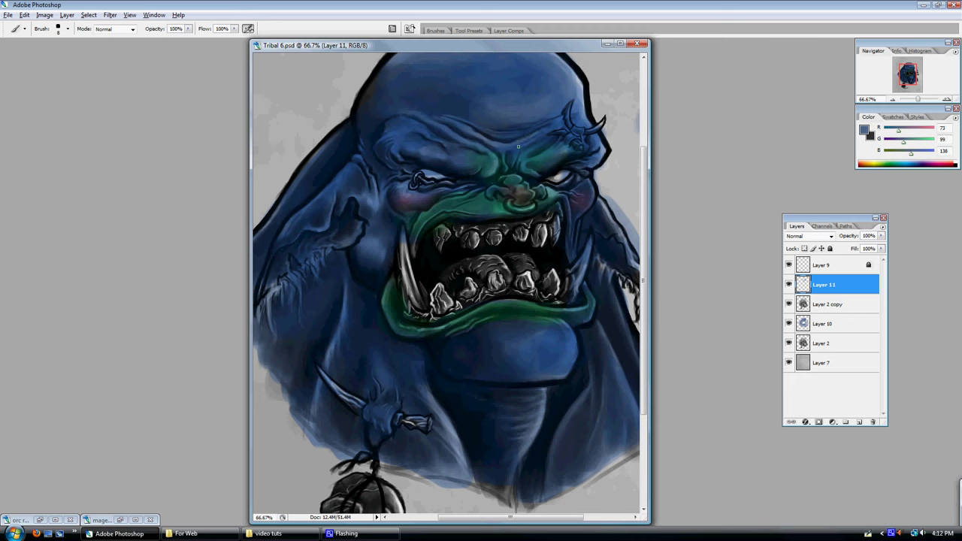
click(517, 150)
alt+click(502, 148)
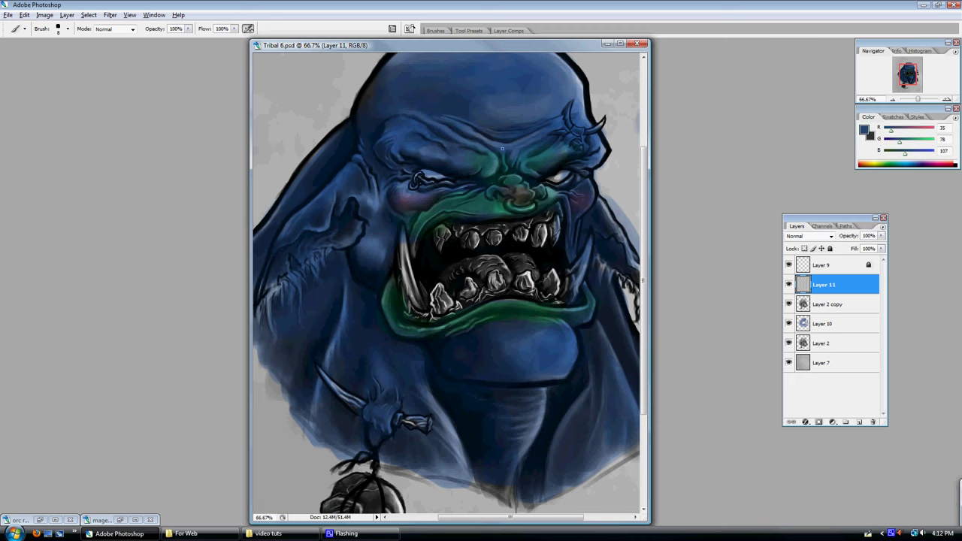
click(532, 142)
click(537, 132)
- Smooth the forehead and its rim above the brow with sampled light and dark blues, using a 30 px brush
key(bracketright)
key(bracketright)
key(bracketright)
key(bracketright)
alt+click(576, 91)
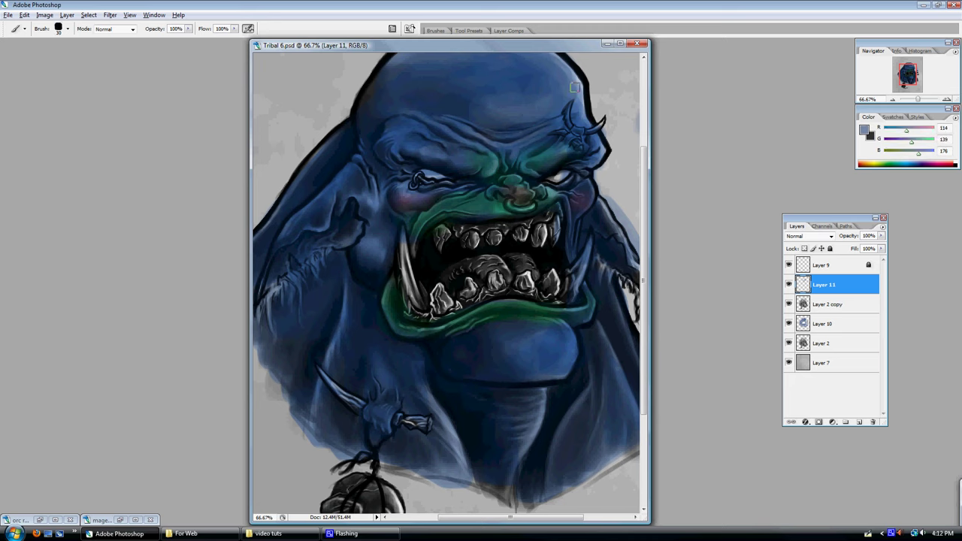
alt+click(531, 84)
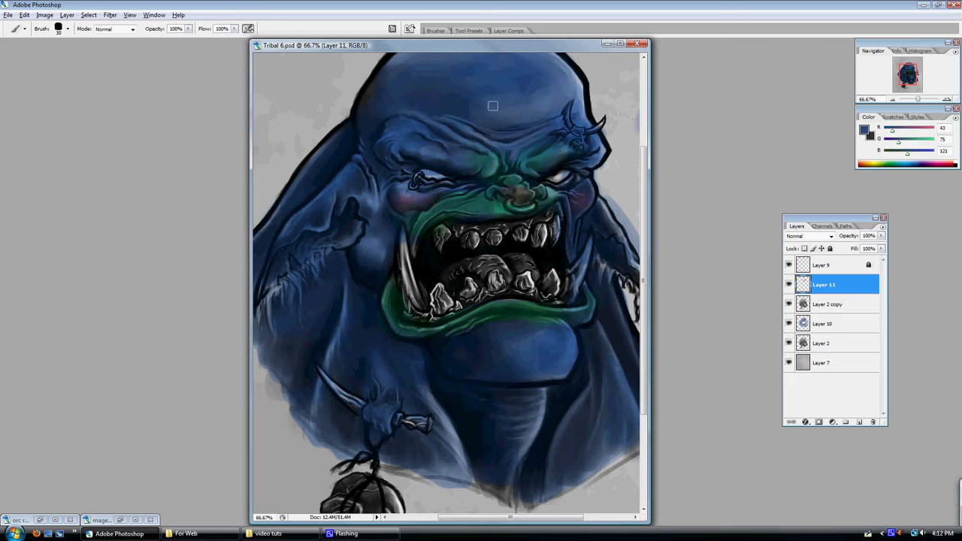
alt+click(452, 98)
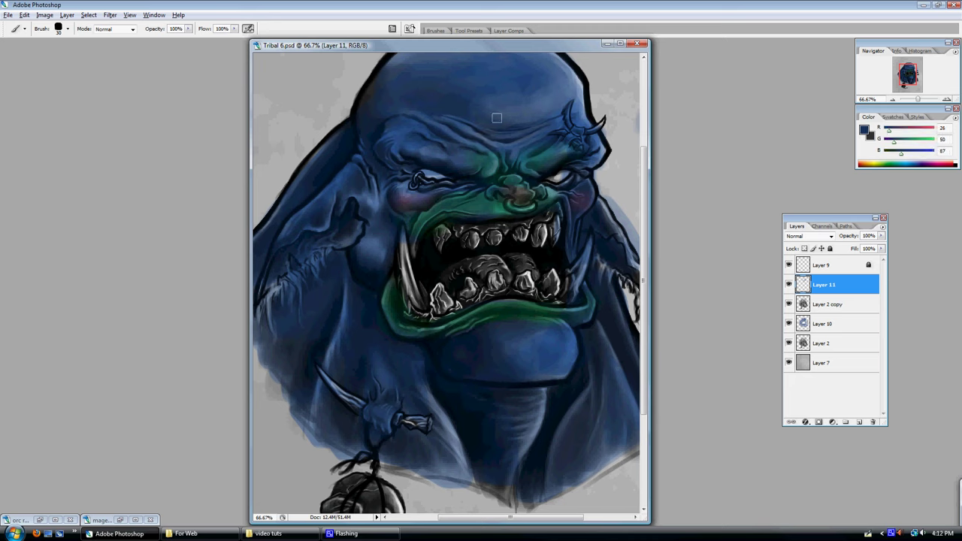
- Touch up the upper lip and nose with colors sampled from the painting, using 10 px and 30 px brushes
alt+click(488, 204)
alt+click(499, 211)
key(bracketleft)
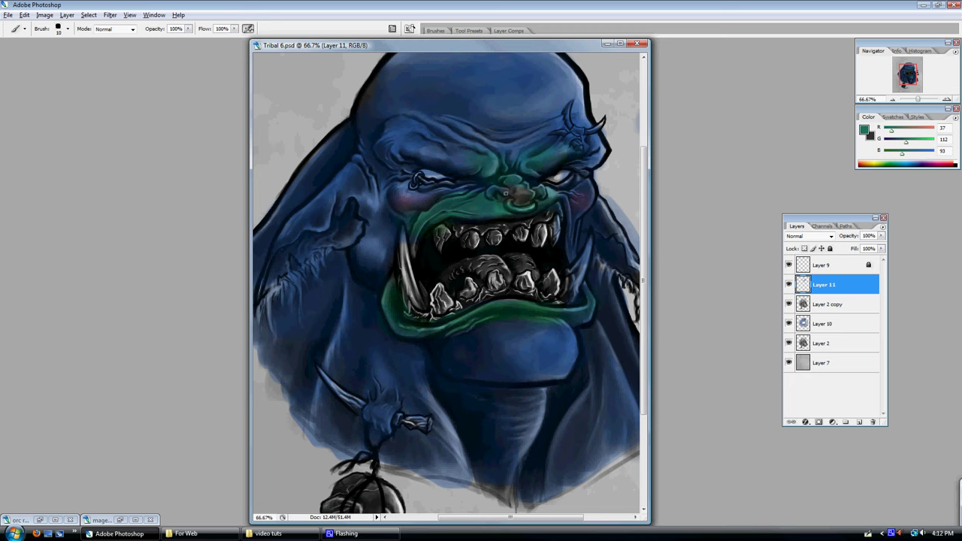
alt+click(518, 195)
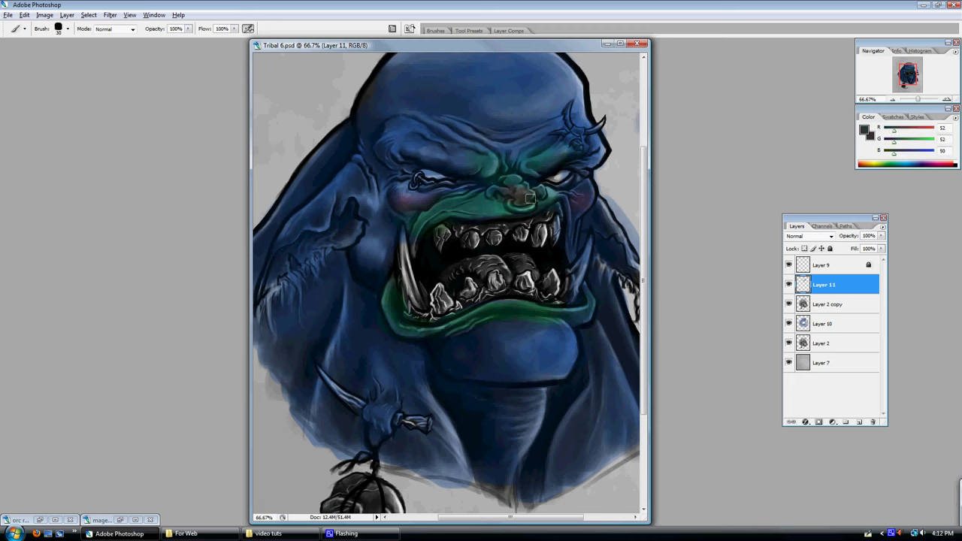
alt+click(524, 189)
alt+click(550, 169)
- Hide Layer 11 and Layer 10, toggle Layer 2 copy to compare the shading, and show Layer 10 again
drag(789, 285, 789, 323)
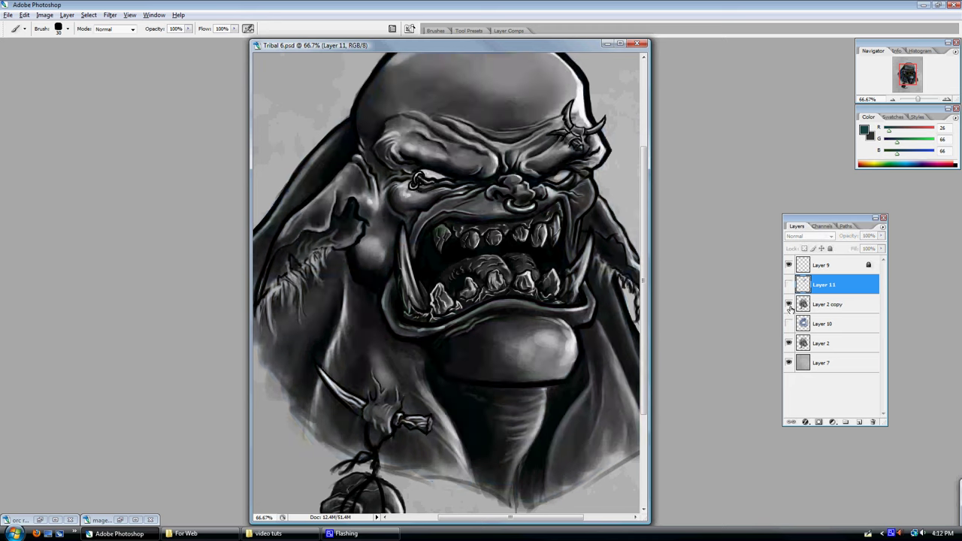
click(832, 306)
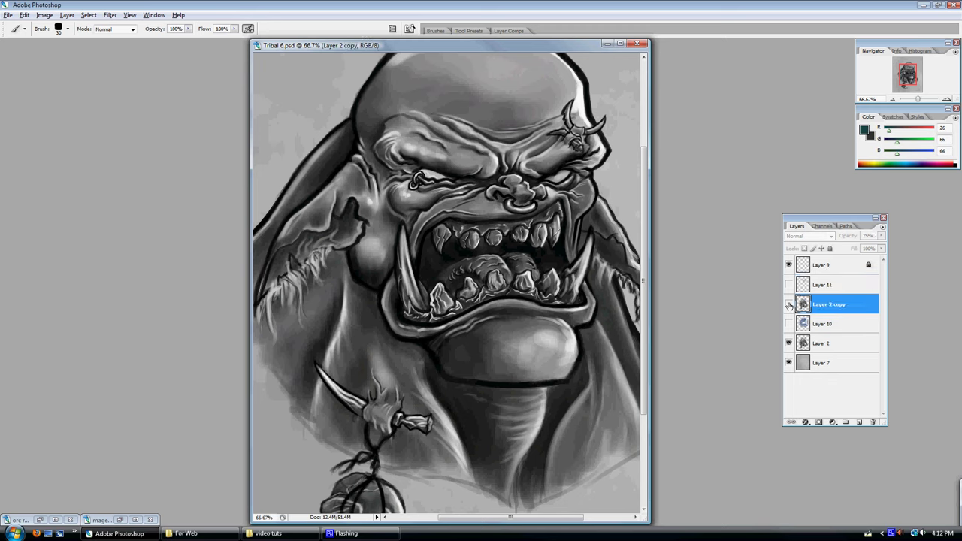
click(789, 303)
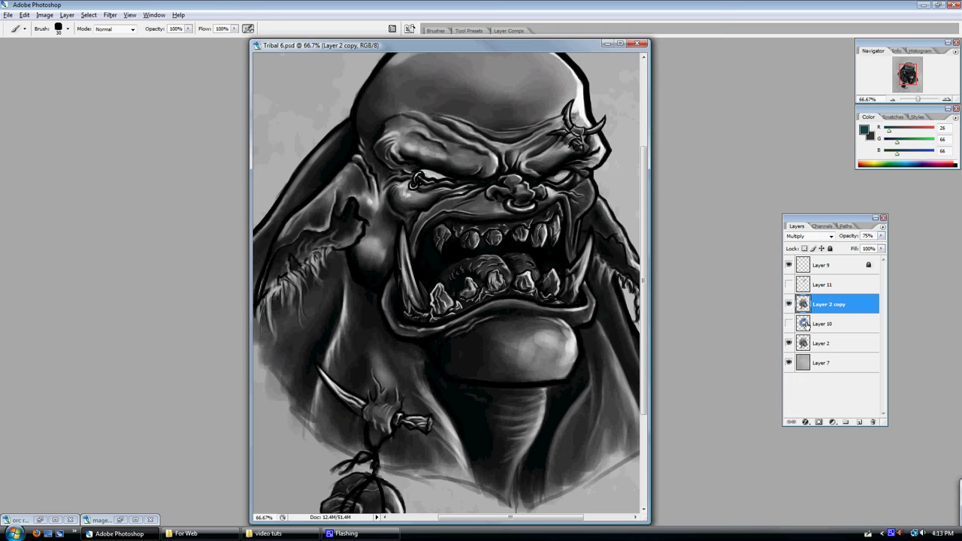
click(788, 324)
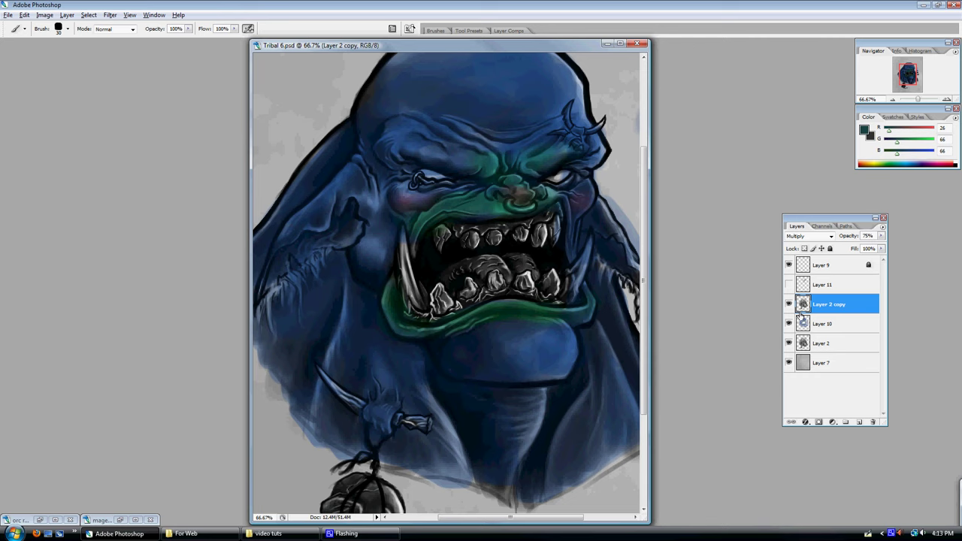
- Delete Layer 2 copy, Layer 10 and Layer 11, leaving the grayscale Layer 2 selected
drag(836, 307, 873, 422)
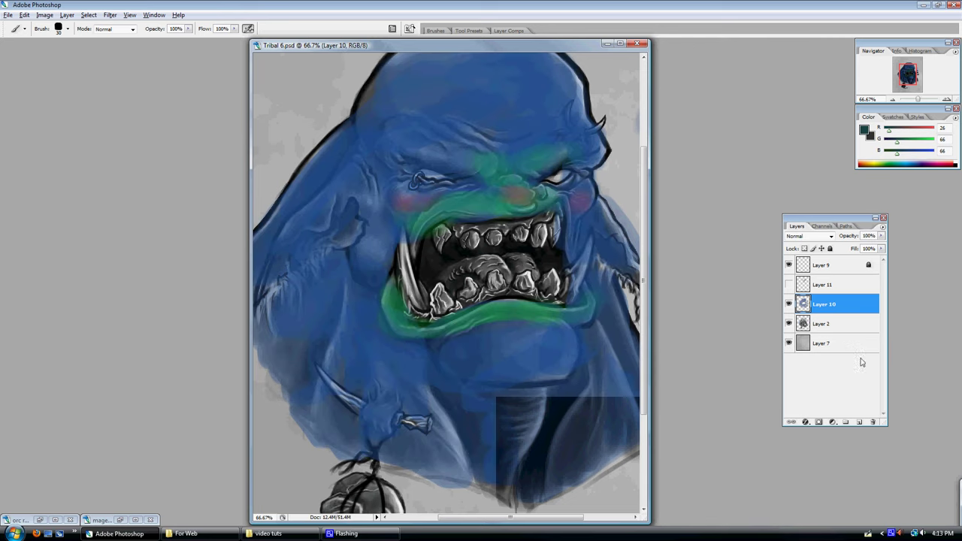
drag(850, 310, 873, 420)
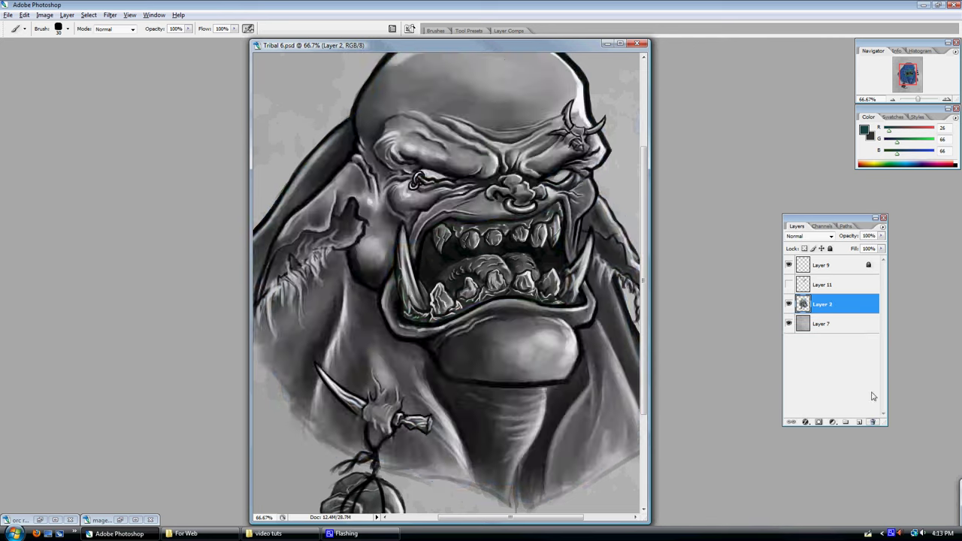
click(841, 288)
drag(834, 333, 872, 422)
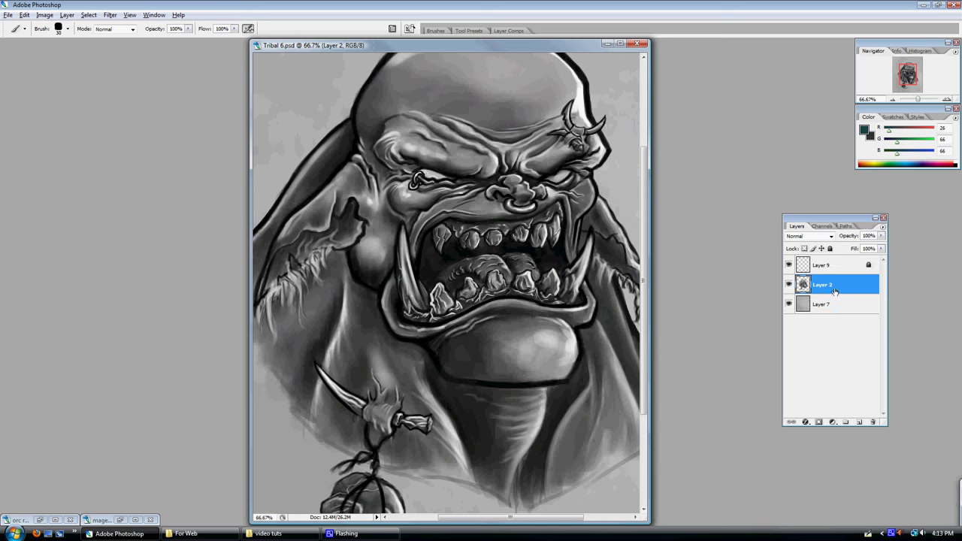
- Choose the 74 px hard round brush and add a new layer above Layer 2
right_click(581, 303)
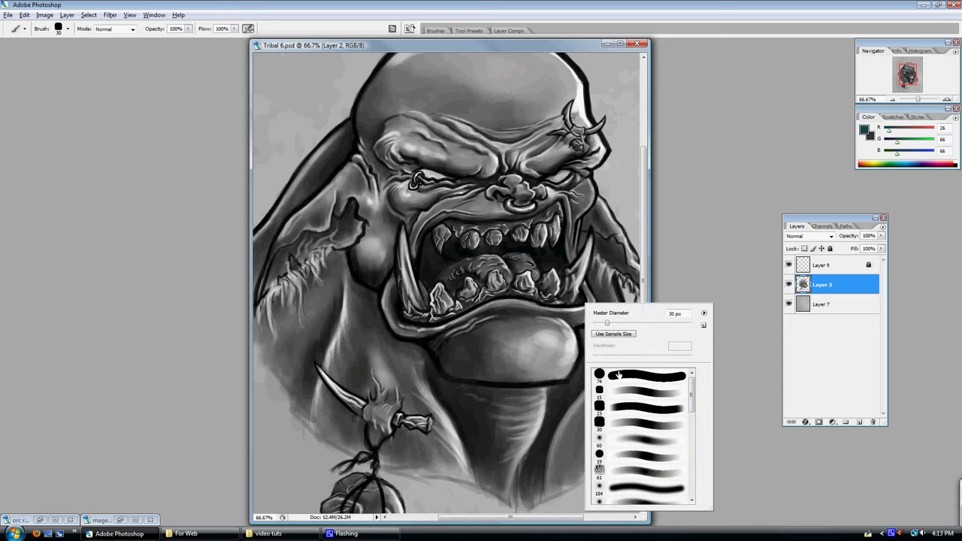
click(621, 378)
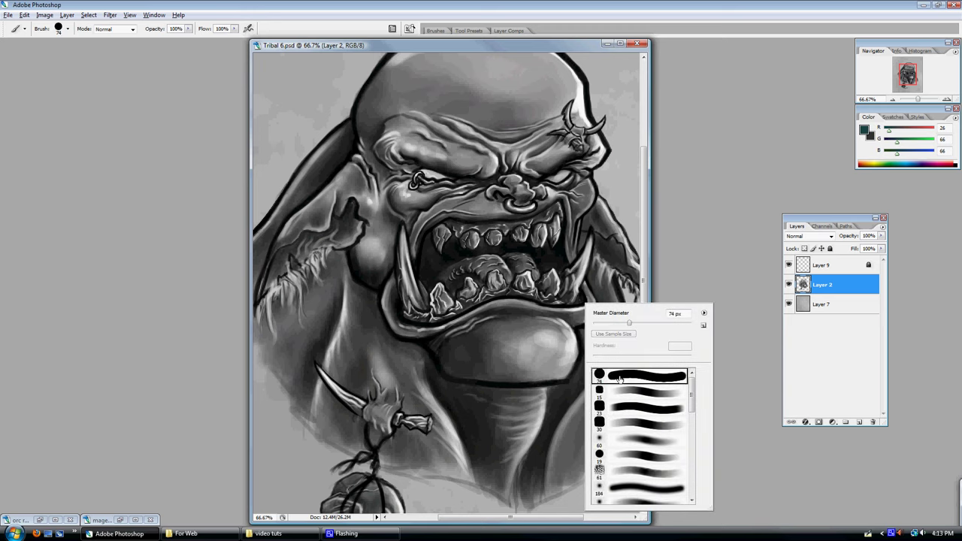
click(717, 245)
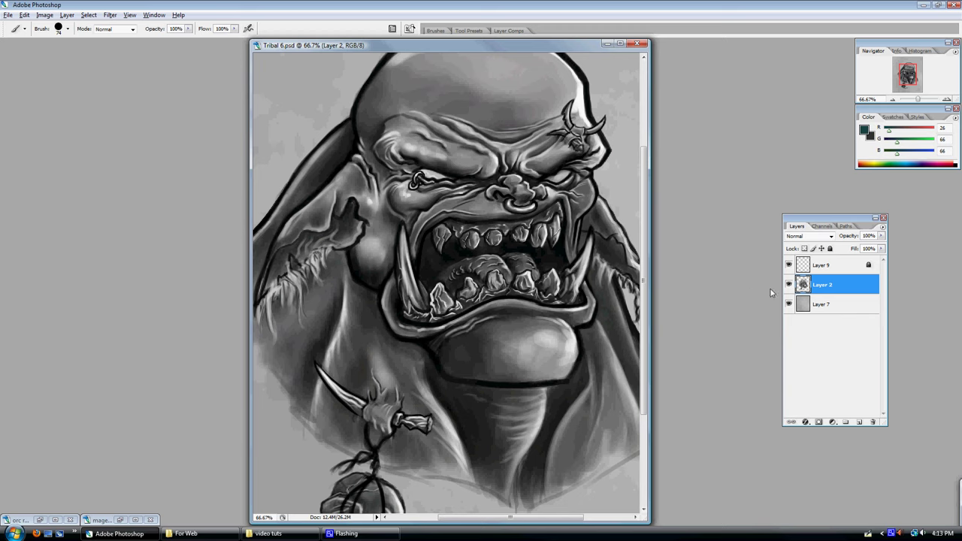
click(860, 423)
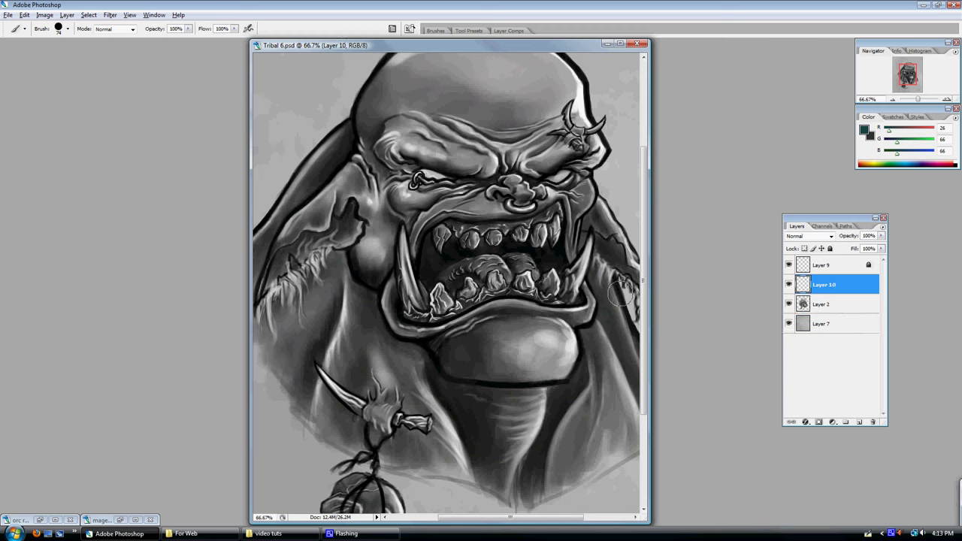
- Cover the whole orc, except the hanging skull, with solid dark teal RGB 26, 66, 66 using a 150 px brush
key(bracketright)
key(bracketright)
key(bracketright)
key(bracketright)
key(bracketright)
mouse_move(478, 135)
mouse_down()
mouse_move(407, 191)
mouse_move(336, 216)
mouse_move(356, 160)
mouse_move(302, 232)
mouse_move(288, 321)
mouse_move(344, 350)
mouse_move(318, 280)
mouse_move(289, 321)
mouse_move(271, 323)
mouse_move(310, 378)
mouse_move(391, 399)
mouse_move(360, 409)
mouse_move(343, 436)
mouse_move(467, 462)
mouse_move(567, 458)
mouse_move(604, 434)
mouse_move(536, 398)
mouse_move(552, 372)
mouse_move(556, 393)
mouse_move(484, 417)
mouse_move(410, 389)
mouse_move(313, 247)
mouse_move(377, 208)
mouse_move(444, 343)
mouse_move(449, 387)
mouse_move(394, 313)
mouse_move(409, 150)
mouse_move(371, 129)
mouse_move(431, 120)
mouse_move(475, 150)
mouse_move(440, 190)
mouse_move(412, 130)
mouse_move(507, 110)
mouse_move(522, 127)
mouse_move(466, 142)
mouse_move(534, 152)
mouse_move(551, 187)
mouse_move(502, 194)
mouse_move(472, 219)
mouse_move(530, 212)
mouse_move(579, 259)
mouse_move(566, 280)
mouse_move(597, 364)
mouse_move(551, 406)
mouse_move(564, 367)
mouse_move(528, 297)
mouse_move(454, 267)
mouse_move(503, 257)
mouse_move(494, 237)
mouse_move(569, 292)
mouse_move(582, 345)
mouse_up()
key(ctrl+minus)
key(ctrl+minus)
key(ctrl+plus)
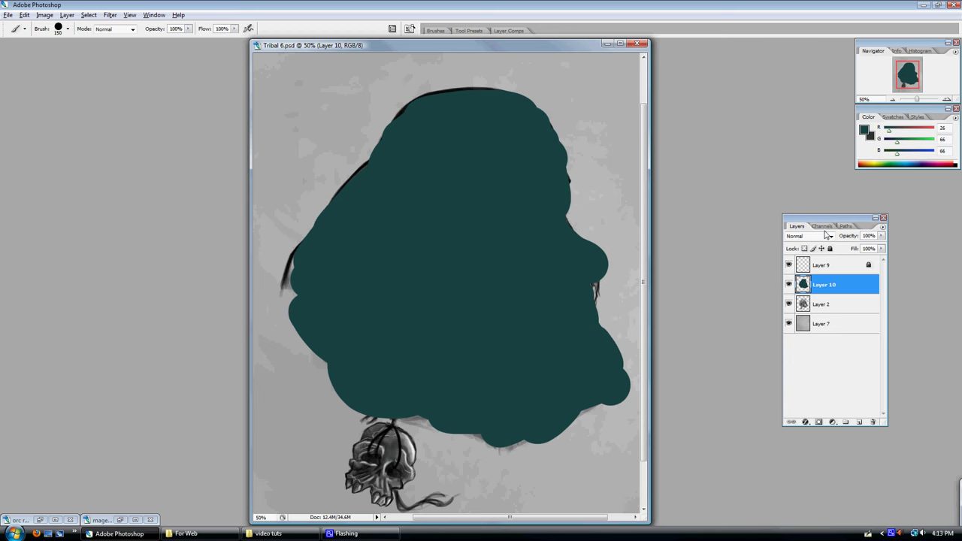
- Lower the opacity of the teal Layer 10 to 76%
click(880, 236)
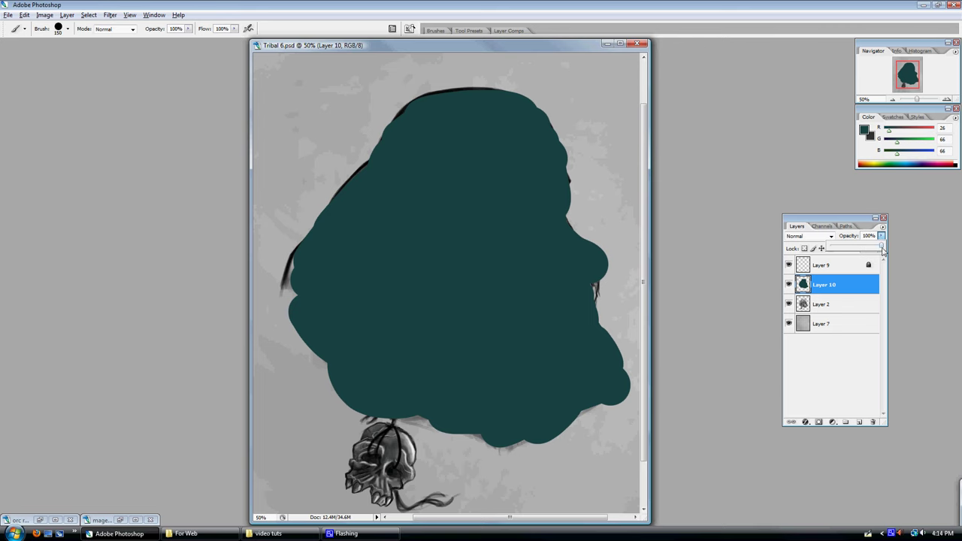
drag(882, 250, 869, 250)
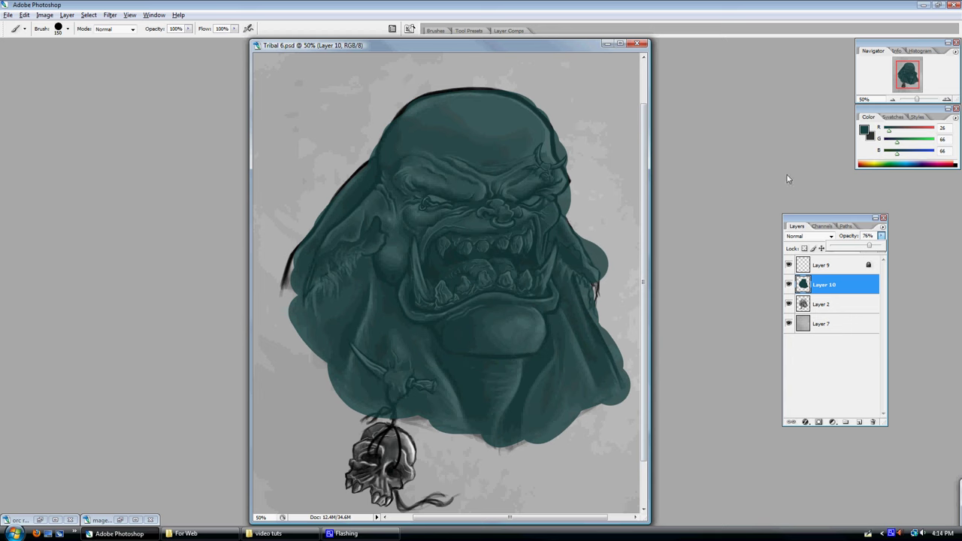
- Choose the 15 px square-shaped brush and set the foreground color to orange RGB 235, 179, 66
right_click(563, 253)
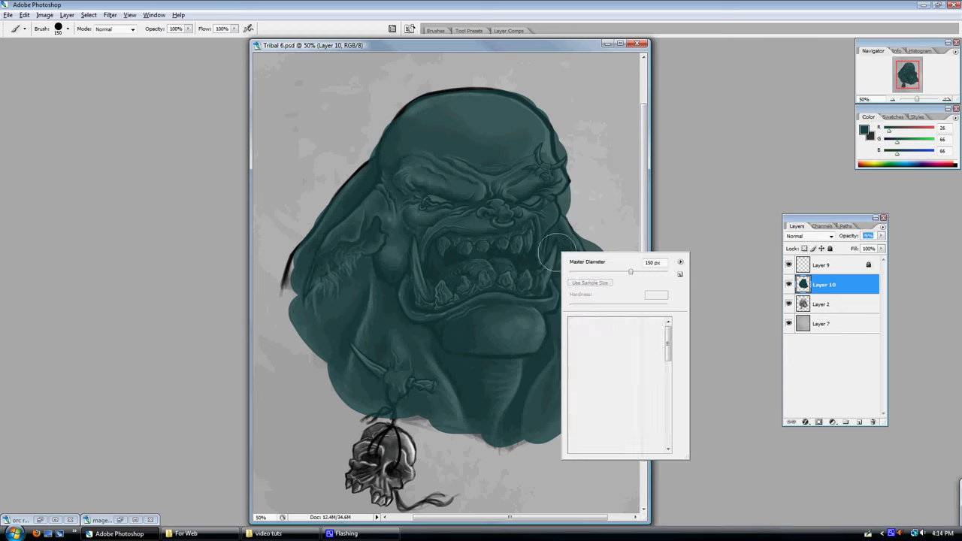
click(603, 345)
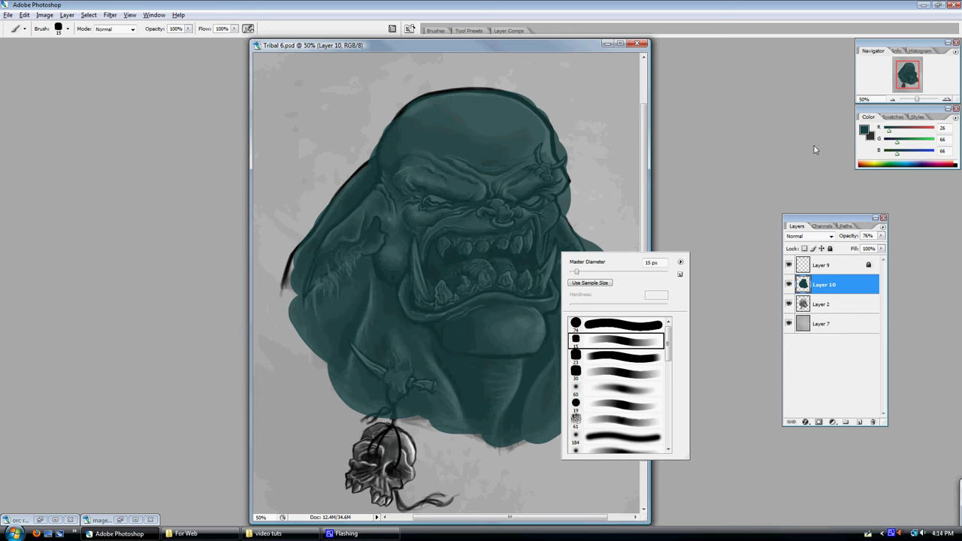
key(Return)
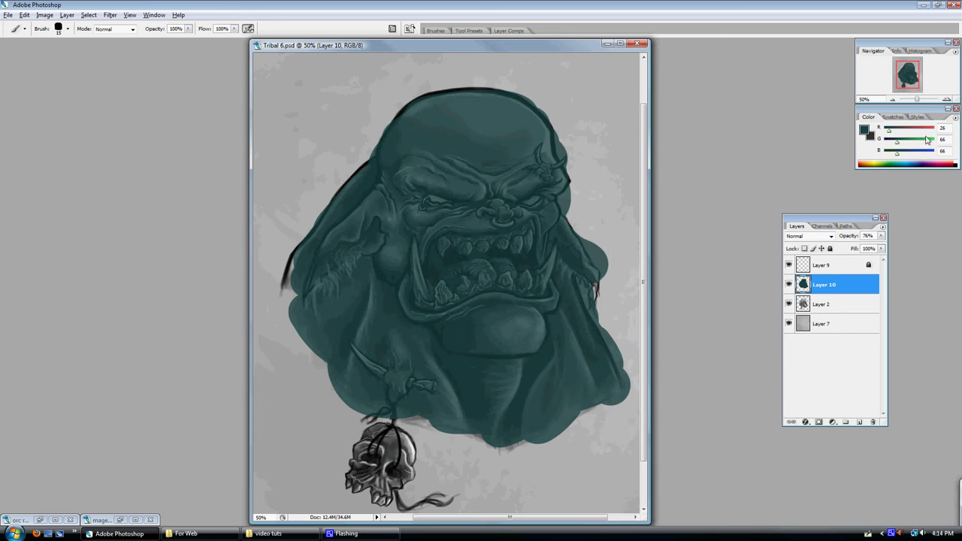
click(931, 133)
click(918, 139)
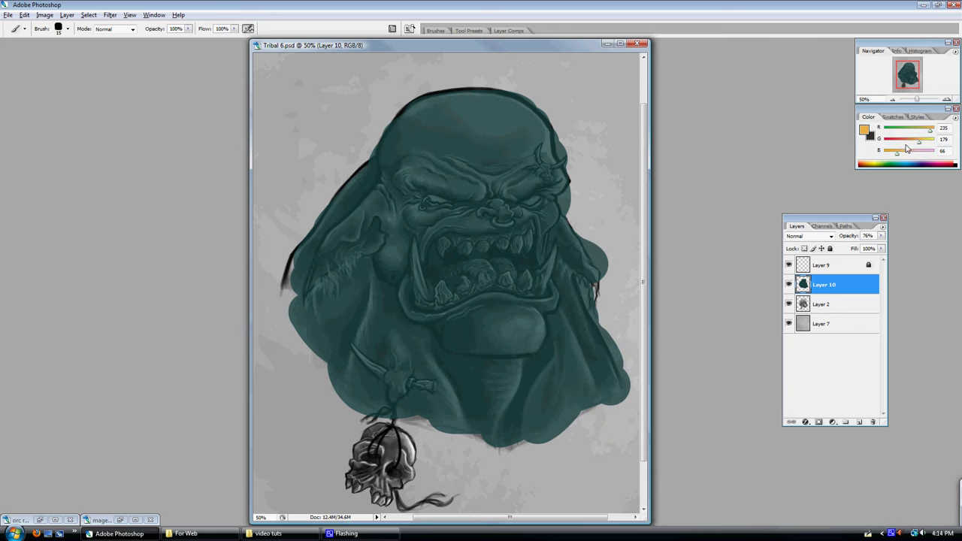
- Paint orange tones over the orc's lower forehead, brow and nose on Layer 10 with a 60 px brush, sampling colors to blend
key(bracketright)
key(bracketright)
key(bracketright)
key(bracketright)
mouse_move(533, 145)
mouse_down()
mouse_move(503, 144)
mouse_move(471, 162)
mouse_move(523, 155)
mouse_move(461, 152)
mouse_move(518, 149)
mouse_move(509, 178)
mouse_up()
alt+click(506, 133)
mouse_move(507, 133)
mouse_down()
mouse_move(458, 158)
mouse_move(521, 147)
mouse_move(470, 174)
mouse_move(469, 156)
mouse_move(504, 160)
mouse_up()
alt+click(464, 164)
alt+click(515, 177)
mouse_move(506, 208)
mouse_down()
mouse_move(543, 239)
mouse_move(522, 218)
mouse_move(466, 218)
mouse_move(494, 176)
mouse_up()
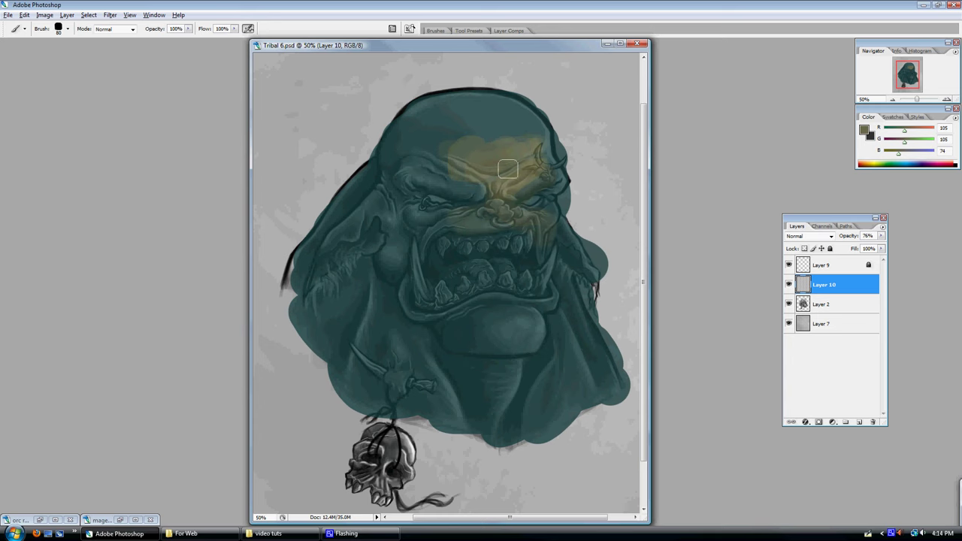
drag(511, 133, 546, 135)
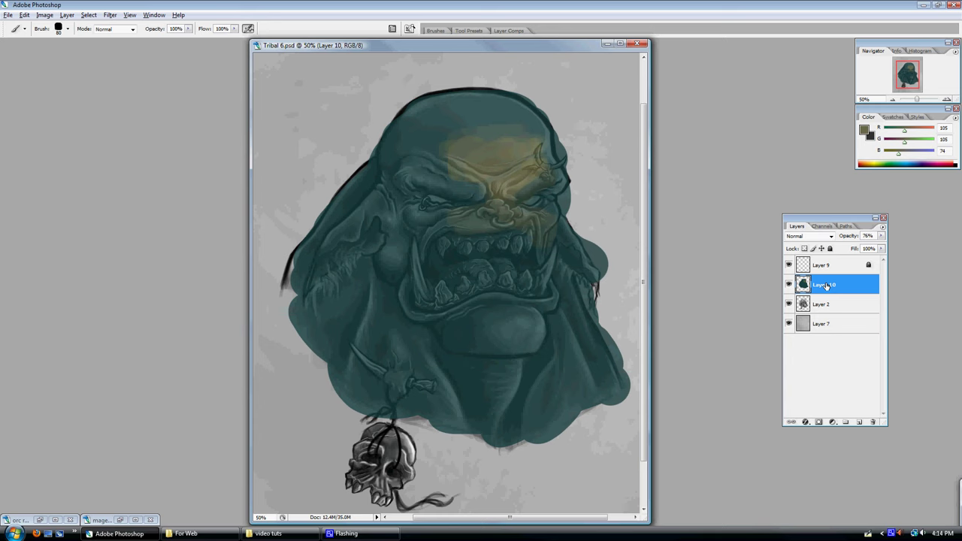
- Add a new layer above Layer 10 and blend sampled light tones into the center of the forehead with a 40 px brush
click(859, 422)
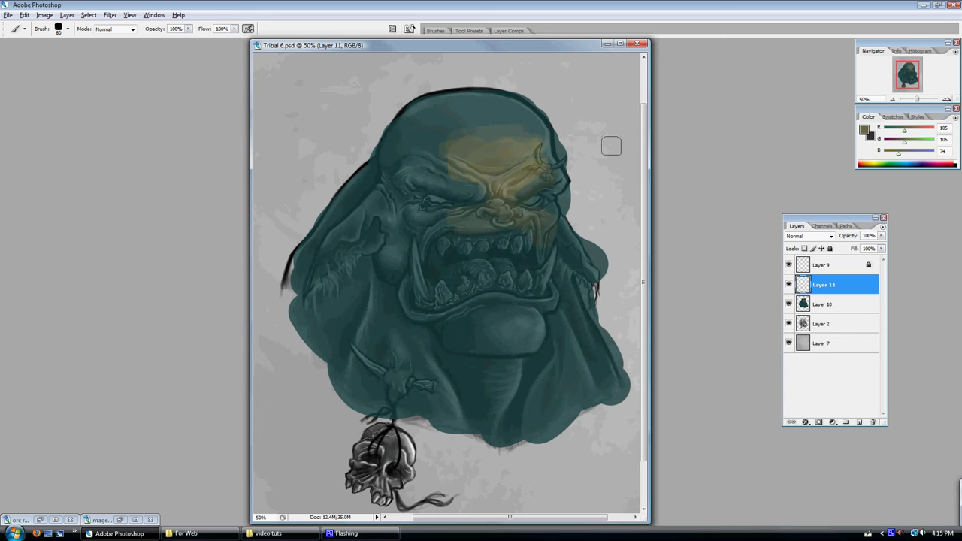
alt+click(604, 118)
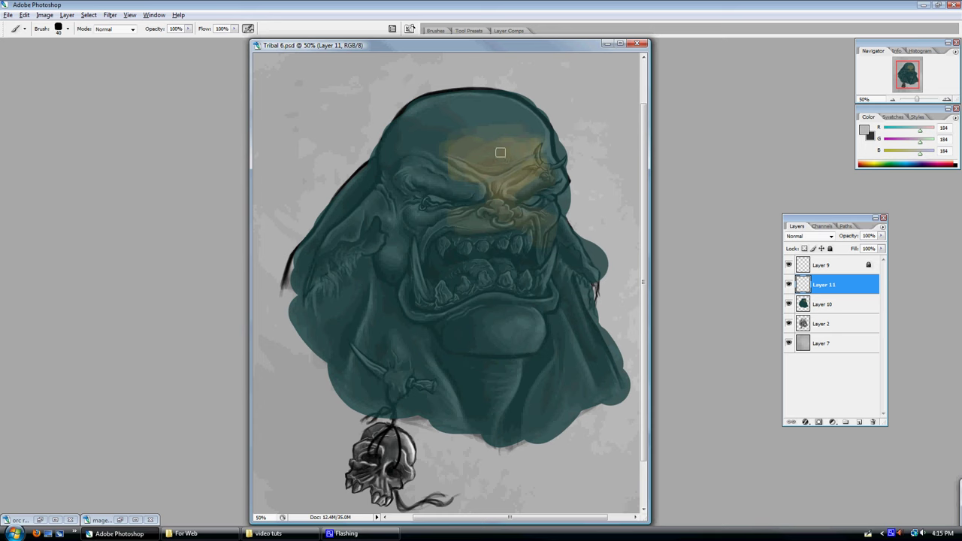
alt+click(517, 156)
alt+click(499, 159)
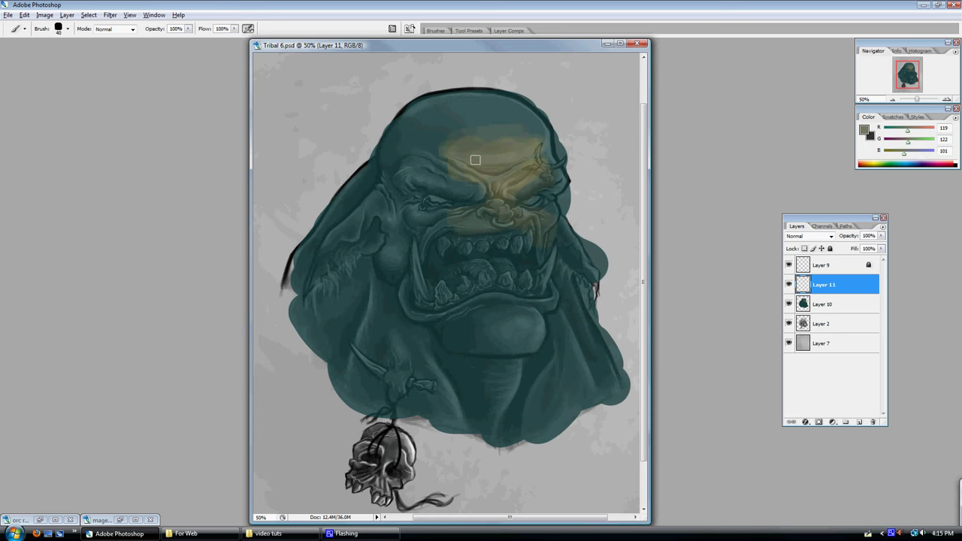
alt+click(501, 154)
alt+click(510, 141)
- Blend the orange and teal areas across the upper forehead on Layer 11 with a 60 px brush, resampling canvas colors
key(bracketright)
key(bracketright)
alt+click(508, 122)
alt+click(527, 131)
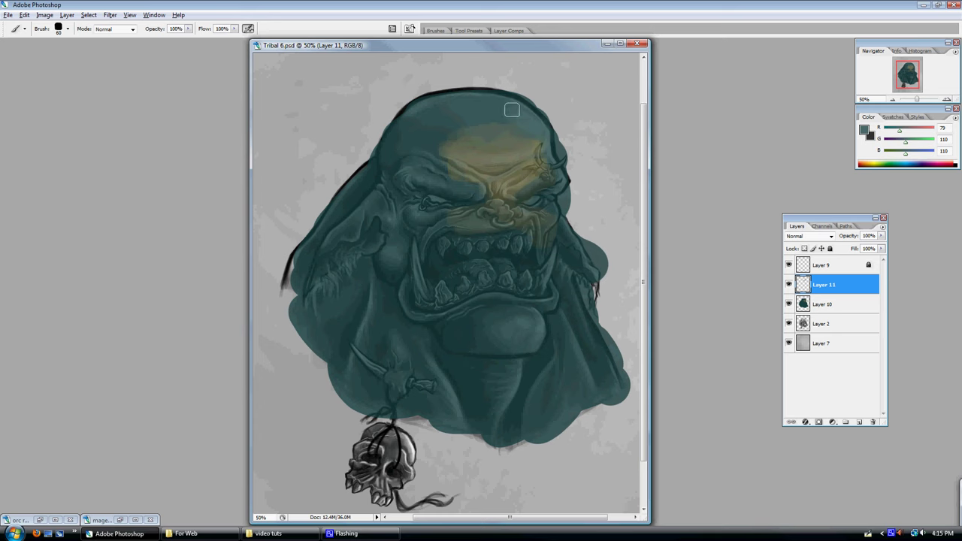
alt+click(474, 119)
alt+click(509, 128)
alt+click(501, 130)
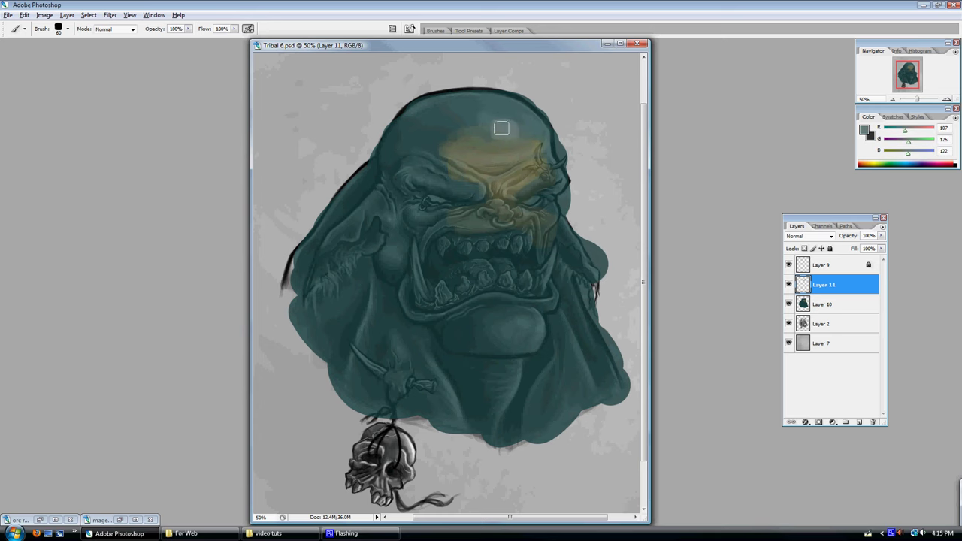
mouse_move(505, 127)
mouse_down()
mouse_move(463, 130)
mouse_move(493, 143)
mouse_up()
alt+click(528, 144)
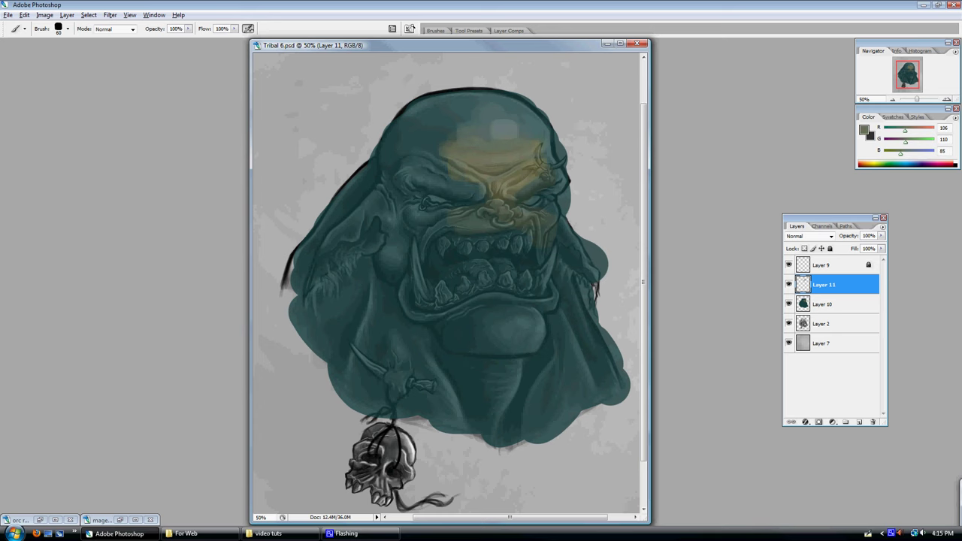
alt+click(504, 127)
drag(449, 137, 515, 164)
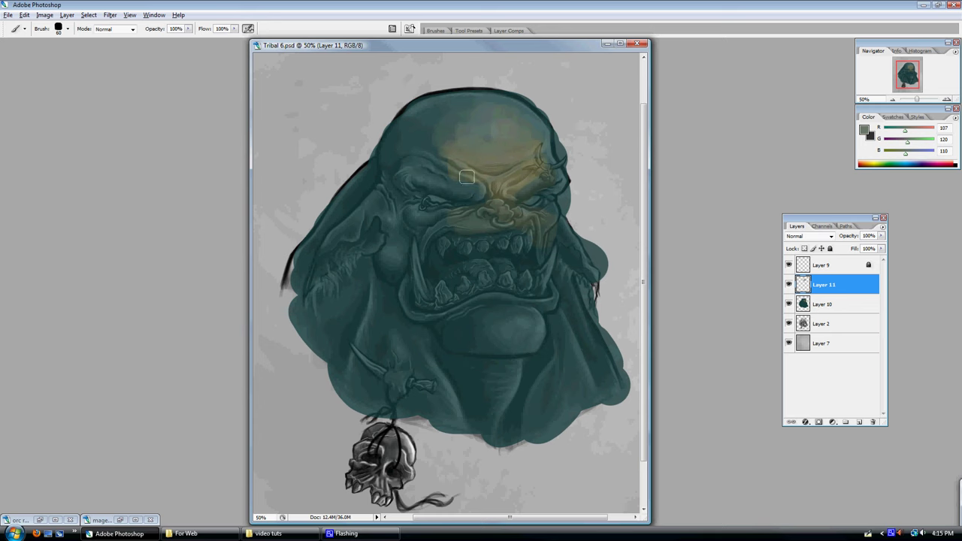
- Blend the sampled green-gray RGB 80, 96, 78 over the brow and reduce the brush to 40 px
alt+click(454, 175)
key(bracketleft)
key(bracketleft)
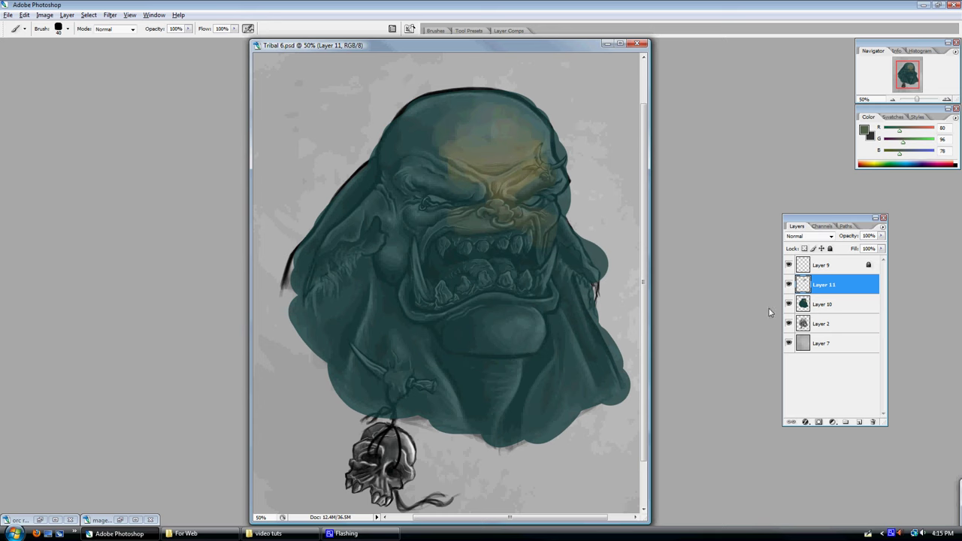
- Select Layer 10 and set up a gradient from bright green RGB 102, 241, 84 to dark red
click(825, 304)
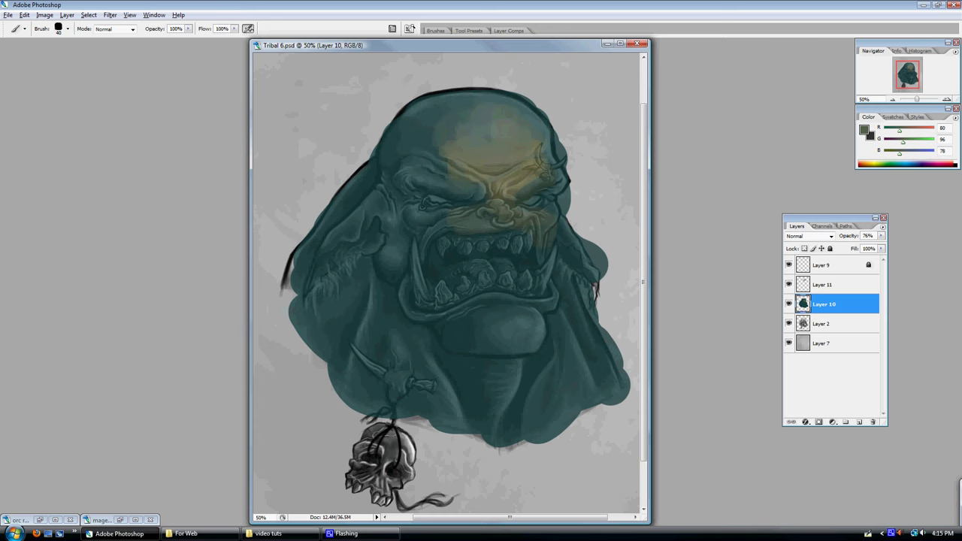
key(i)
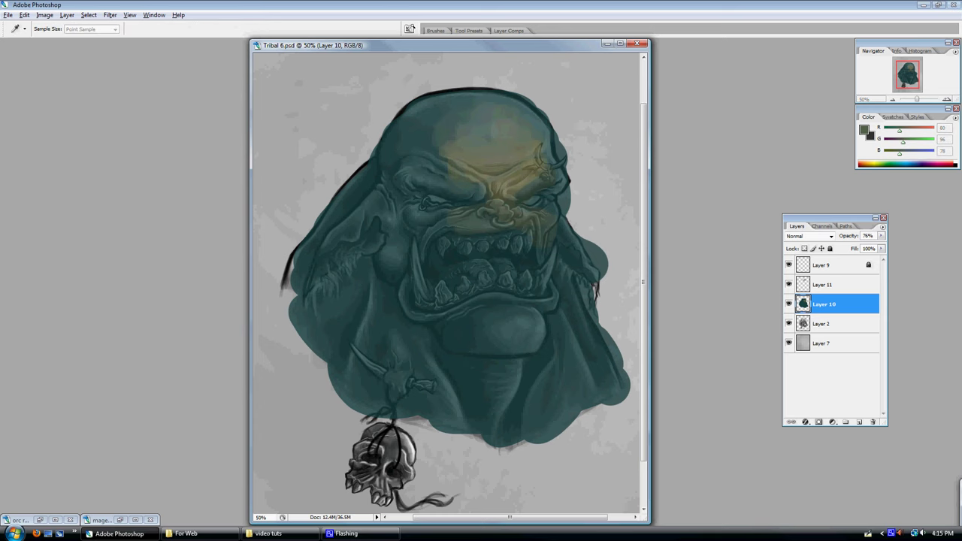
key(b)
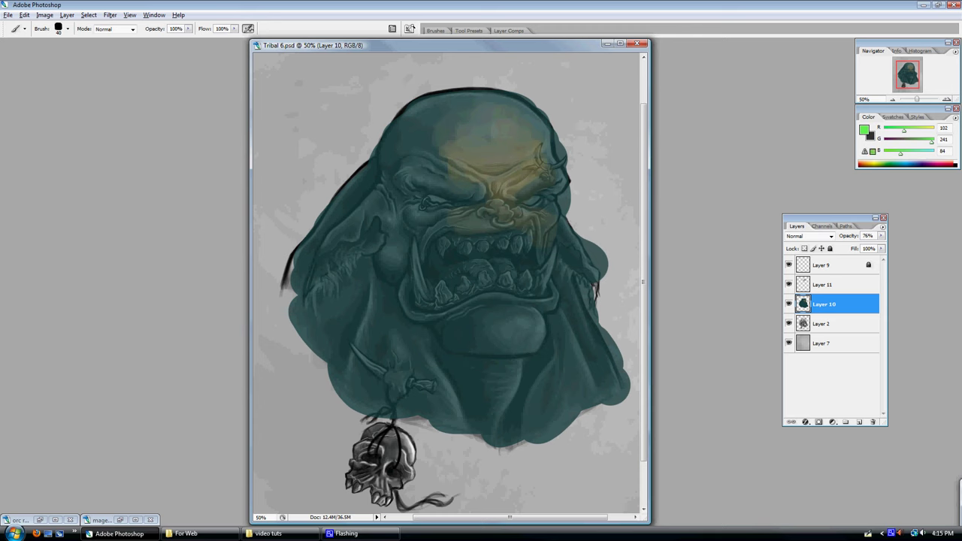
key(x)
key(i)
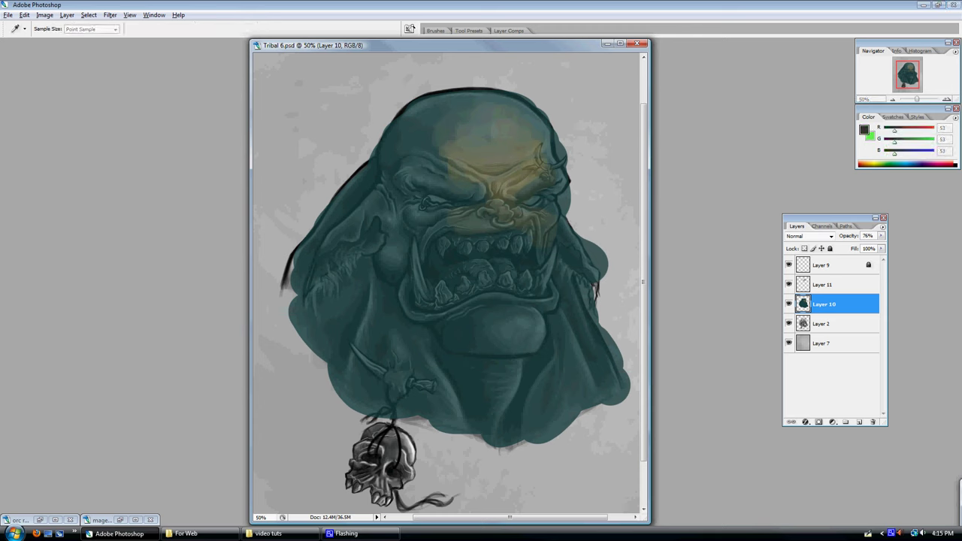
key(b)
key(x)
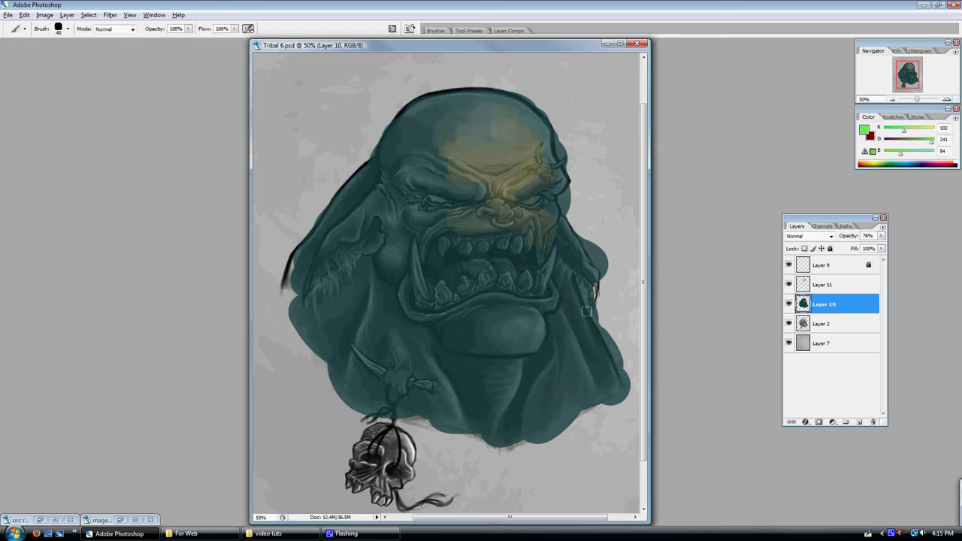
key(g)
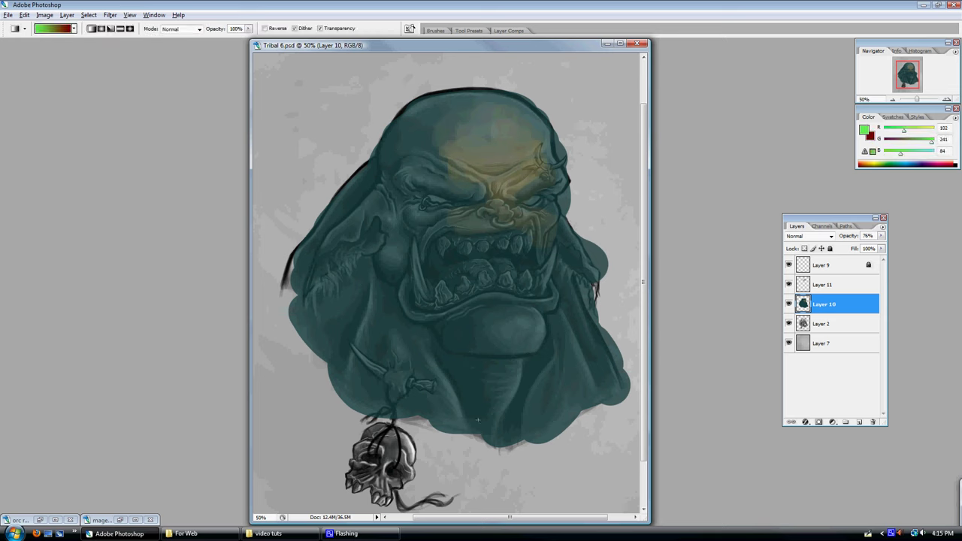
- Try the green-to-red gradient from the orc's neck to its forehead on Layer 10, and undo it
drag(486, 435, 470, 114)
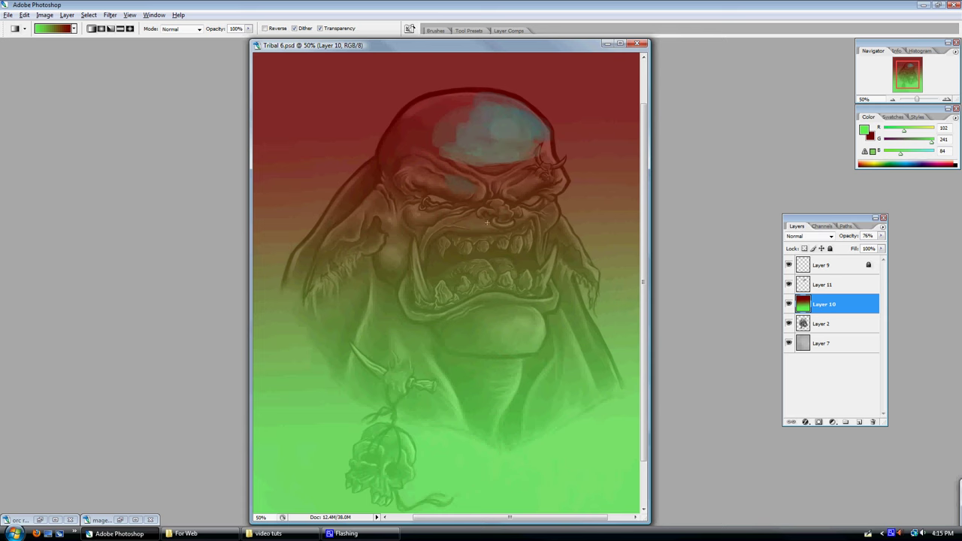
click(24, 14)
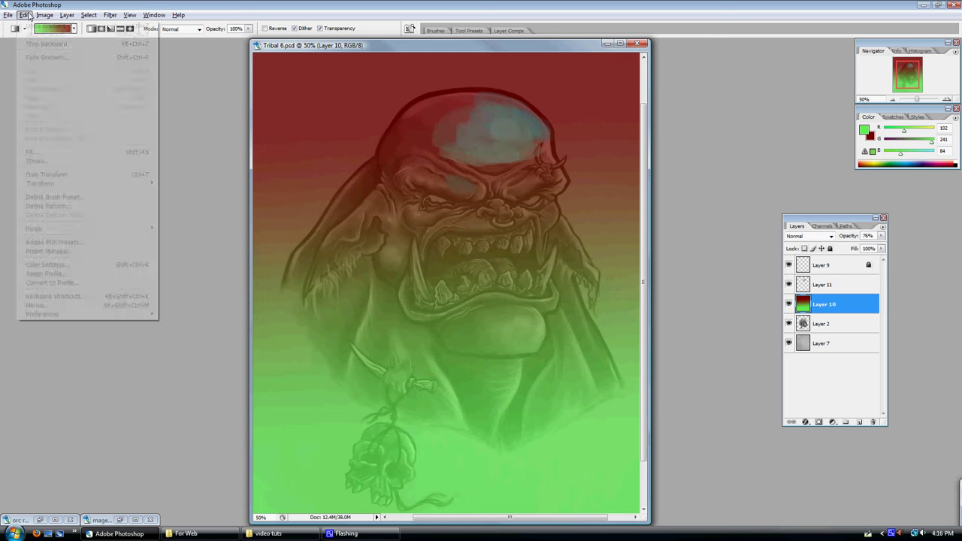
click(40, 30)
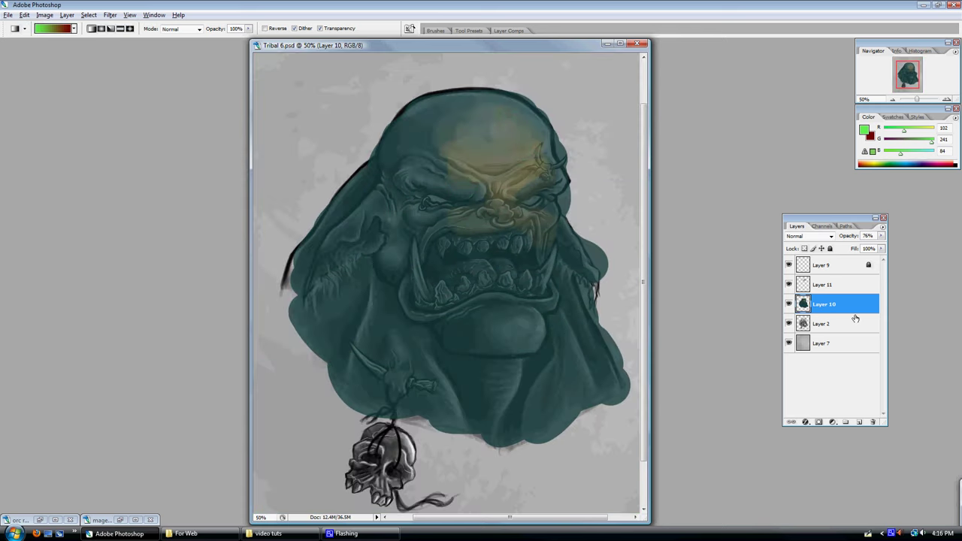
- Lock Layer 10's transparent pixels and fill its painted shape with a gradient from green at the forehead to dark red at the neck
click(805, 248)
drag(490, 402, 472, 111)
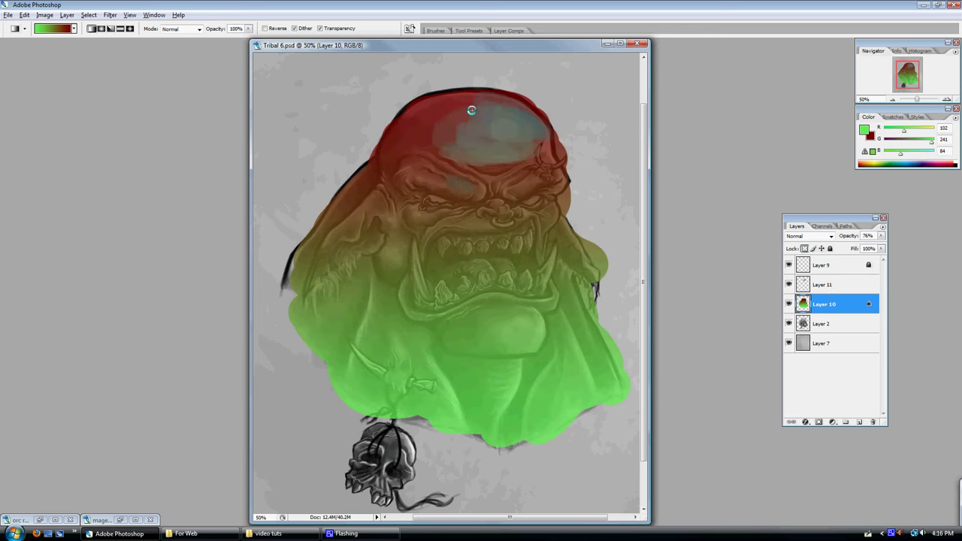
drag(471, 110, 487, 425)
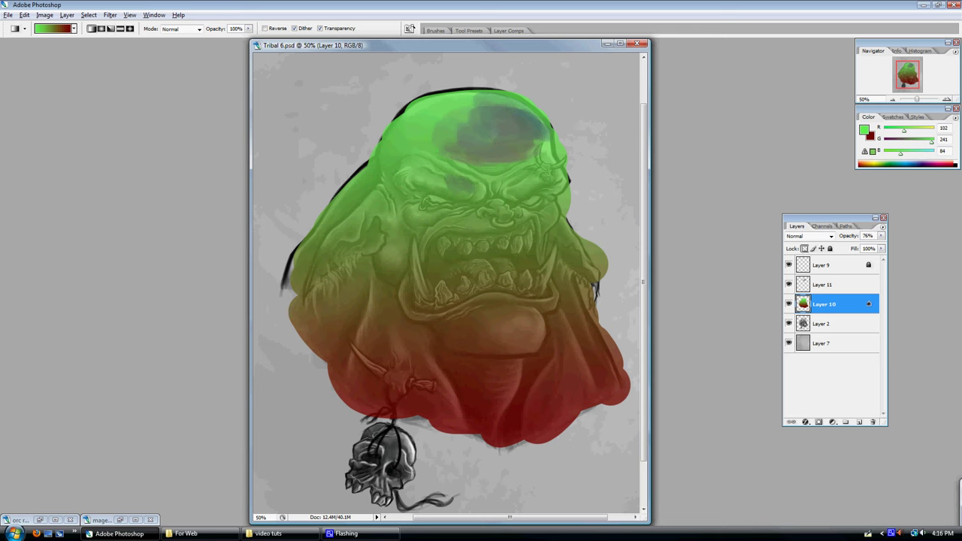
- Paint sampled green tones over the discolored forehead patch on Layer 11 with a 70 px brush
click(850, 283)
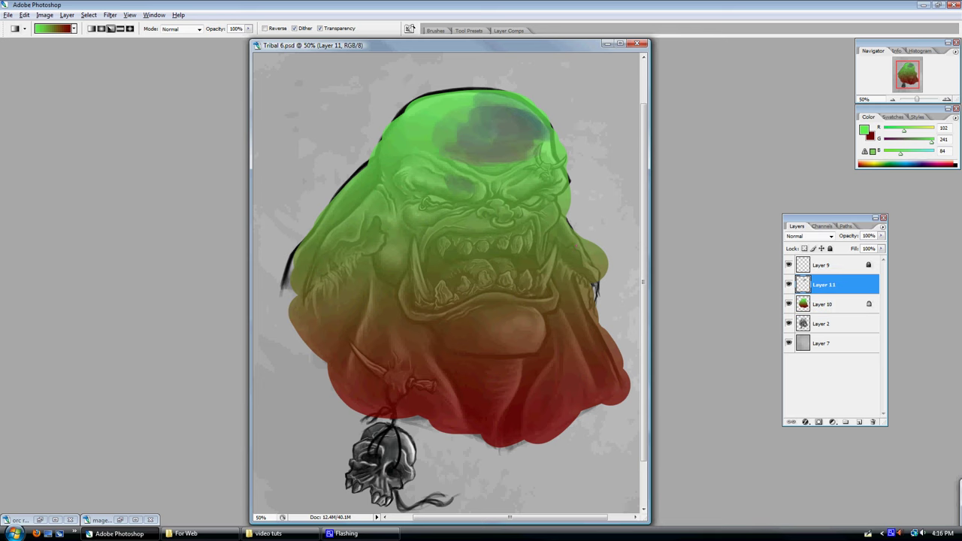
key(b)
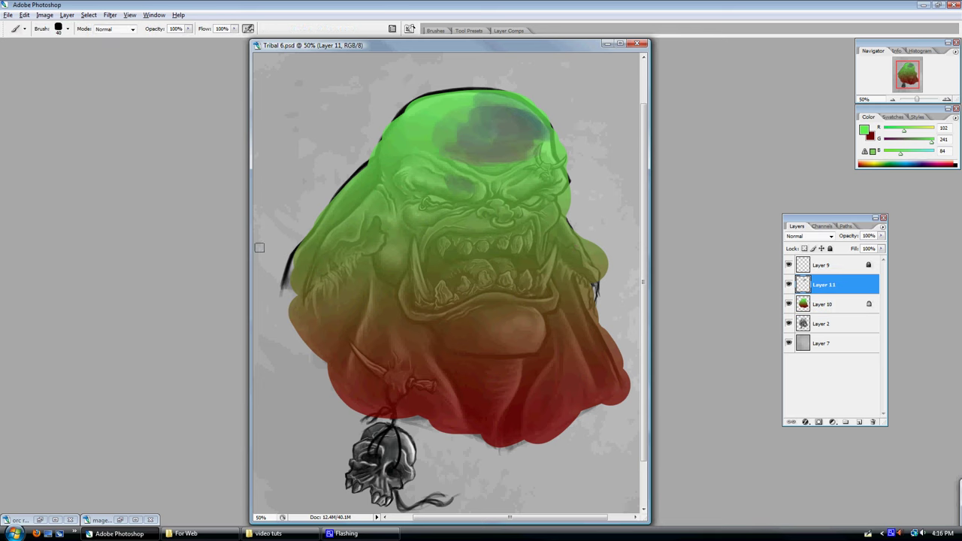
alt+click(388, 270)
alt+click(399, 252)
alt+click(449, 120)
mouse_move(474, 112)
mouse_down()
mouse_move(511, 116)
mouse_move(466, 129)
mouse_move(525, 142)
mouse_move(485, 139)
mouse_up()
alt+click(488, 143)
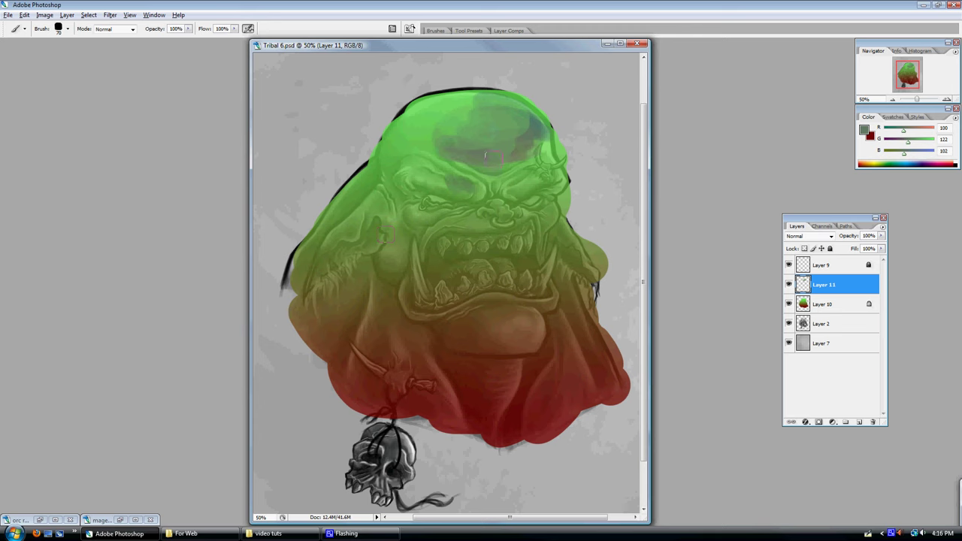
alt+click(431, 105)
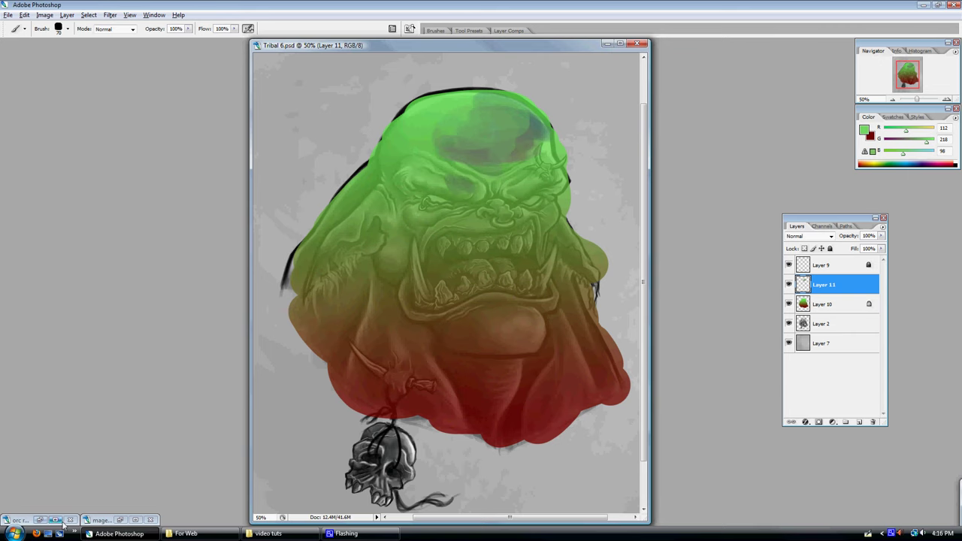
- Bring up the mages.psd document, add a new layer above Layer 4 and set its blend mode to Color
click(121, 521)
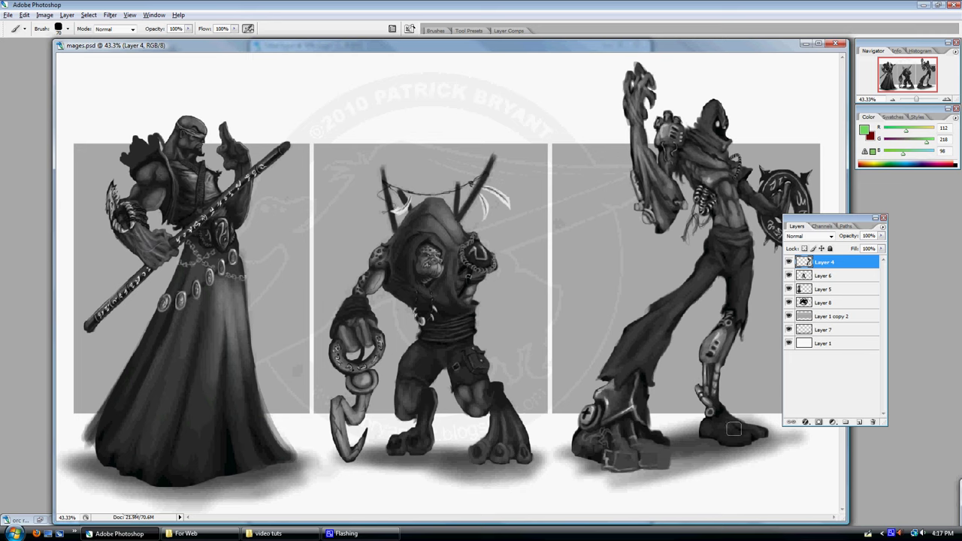
click(859, 422)
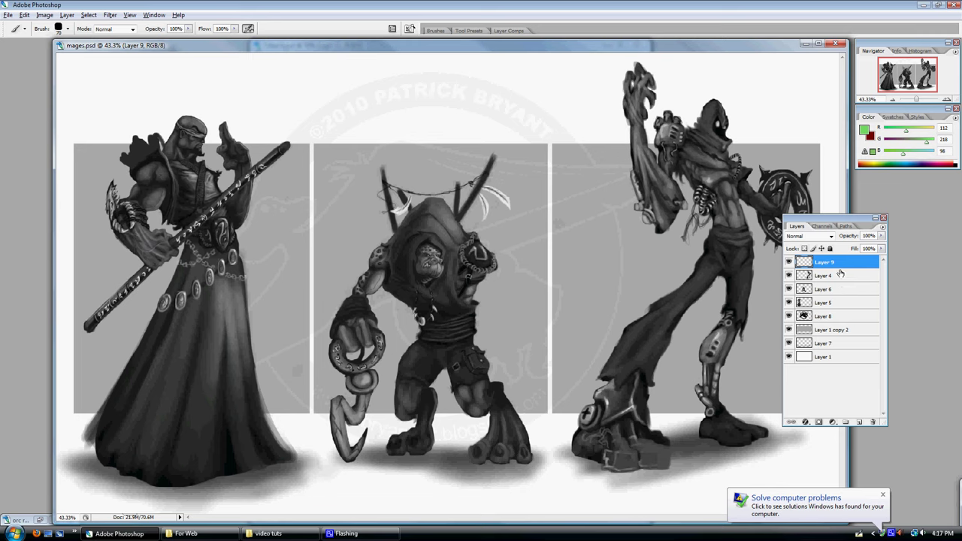
click(831, 236)
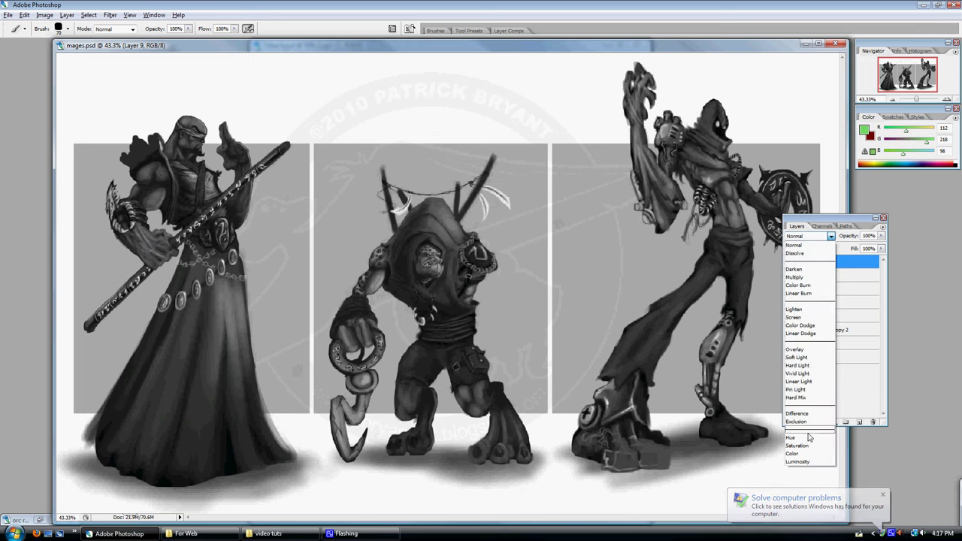
click(807, 453)
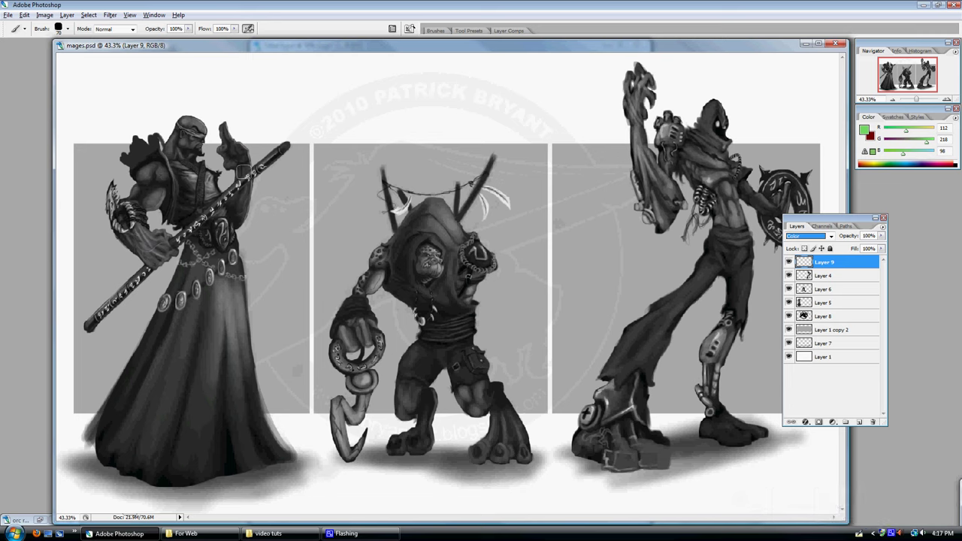
- Paint the shirt of the mage holding the staff green on Layer 9, reducing the brush to 20 px
click(190, 179)
mouse_move(192, 182)
mouse_down()
mouse_move(189, 197)
mouse_move(209, 189)
mouse_move(203, 196)
mouse_move(201, 177)
mouse_move(185, 168)
mouse_move(193, 178)
mouse_move(203, 169)
mouse_move(186, 211)
mouse_move(201, 200)
mouse_move(184, 213)
mouse_move(208, 200)
mouse_move(188, 207)
mouse_move(193, 181)
mouse_move(224, 188)
mouse_move(215, 199)
mouse_up()
key(bracketleft)
key(bracketleft)
key(bracketleft)
key(bracketleft)
key(ctrl+plus)
key(ctrl+plus)
drag(215, 208, 414, 222)
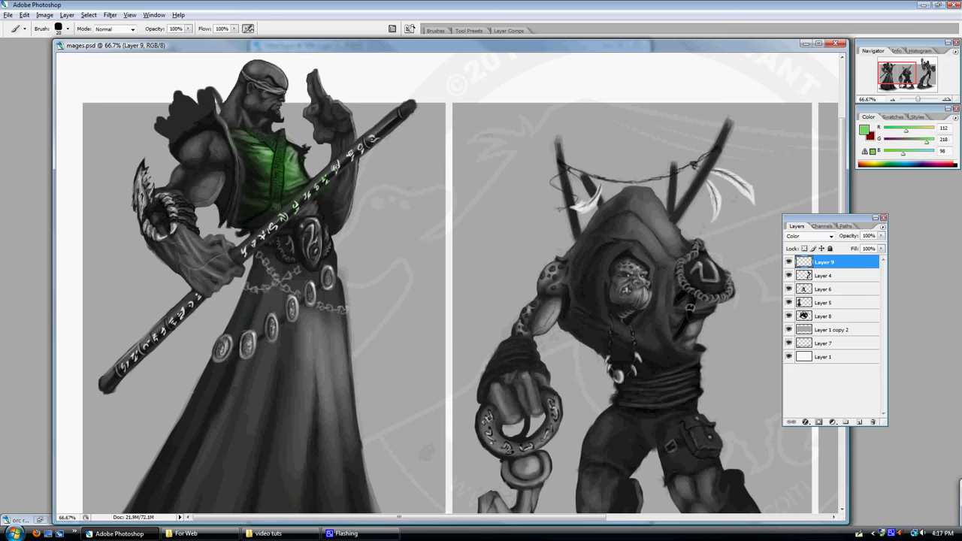
- Color the runes along the mage's staff green on Layer 9, from the upper end to the lower end
drag(359, 147, 378, 139)
mouse_move(289, 220)
mouse_down()
mouse_move(224, 259)
mouse_move(197, 303)
mouse_move(133, 356)
mouse_up()
key(ctrl+minus)
key(ctrl+minus)
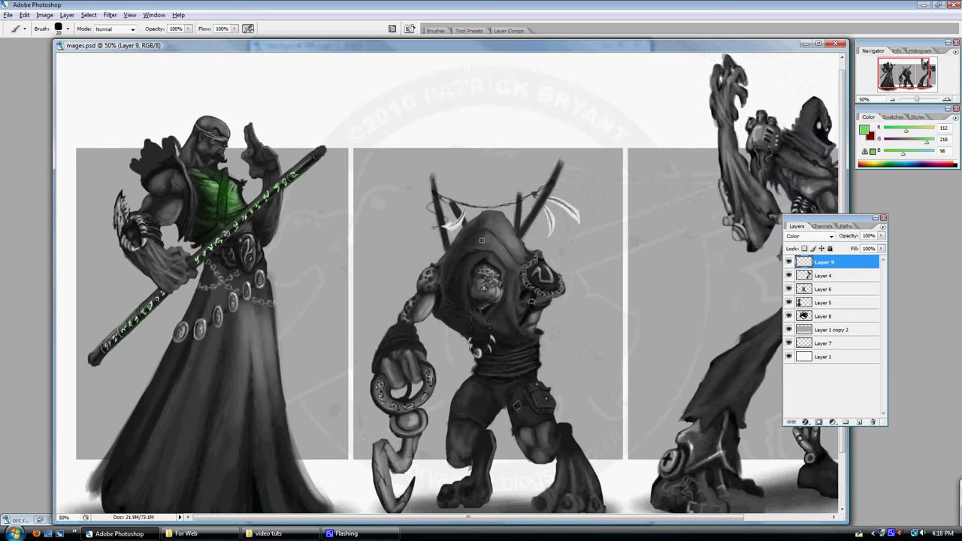
key(ctrl+plus)
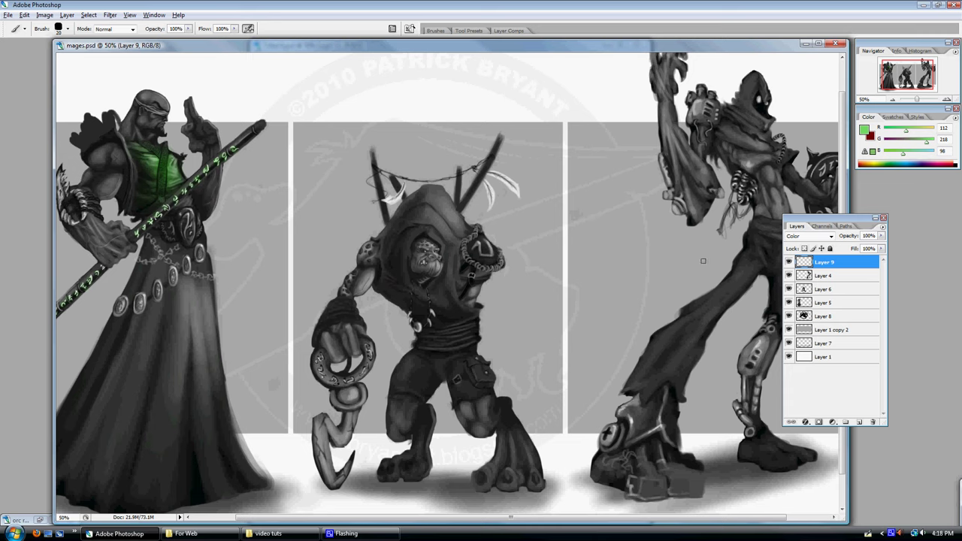
- Add a Normal layer above Layer 9 and paint sampled greens over the shirt's upper folds left of the patterned strap
click(859, 423)
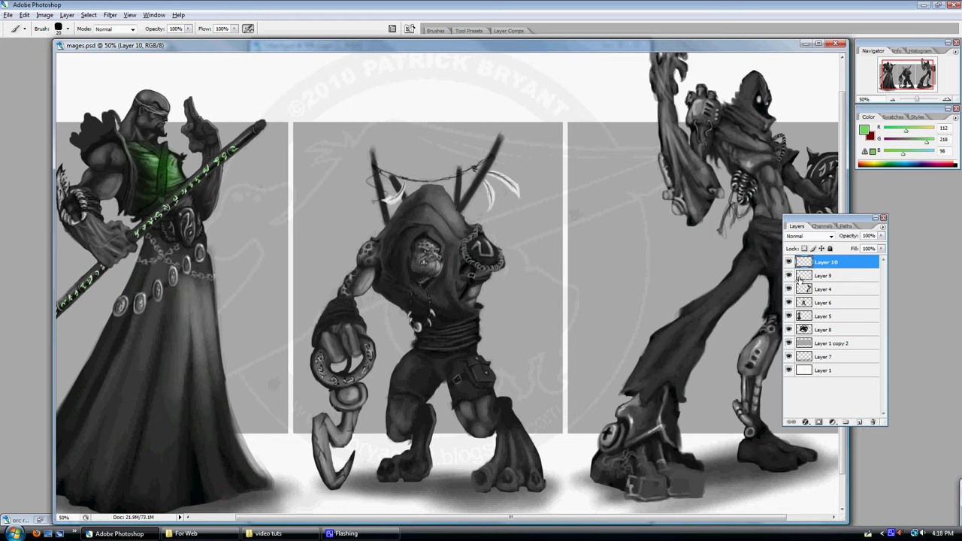
drag(287, 204, 347, 232)
key(ctrl+plus)
key(ctrl+plus)
key(ctrl+plus)
key(ctrl+plus)
drag(312, 222, 454, 237)
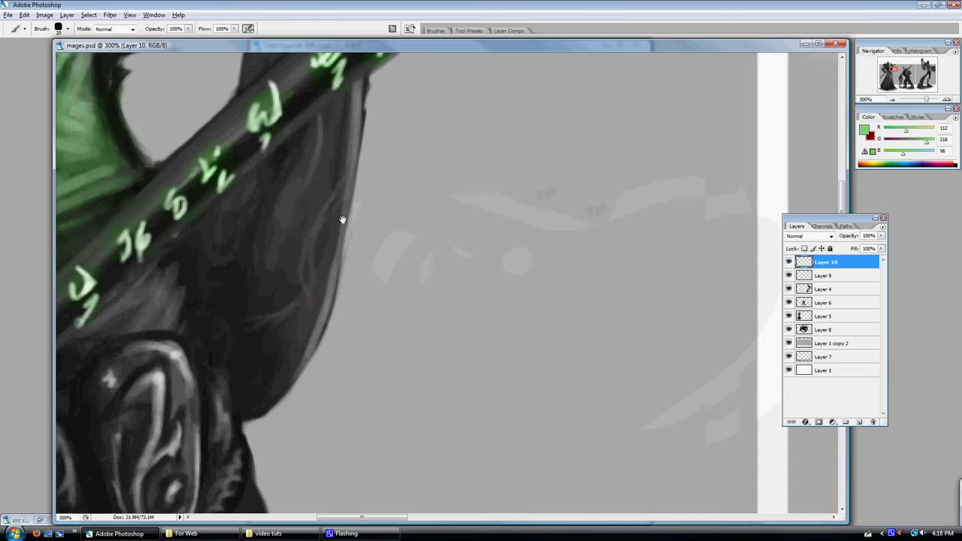
key(ctrl+minus)
key(ctrl+minus)
key(ctrl+minus)
key(ctrl+plus)
key(ctrl+plus)
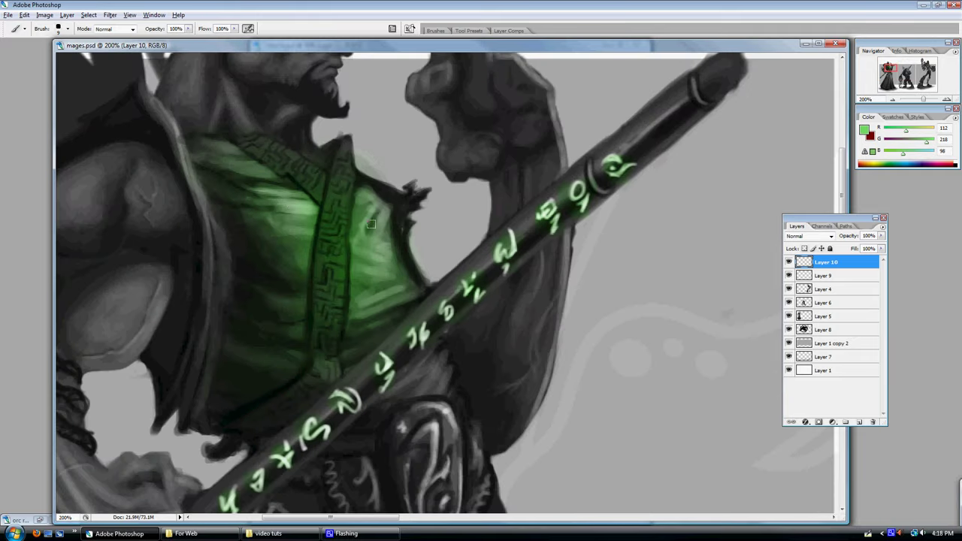
alt+click(296, 206)
drag(242, 192, 216, 185)
alt+click(308, 217)
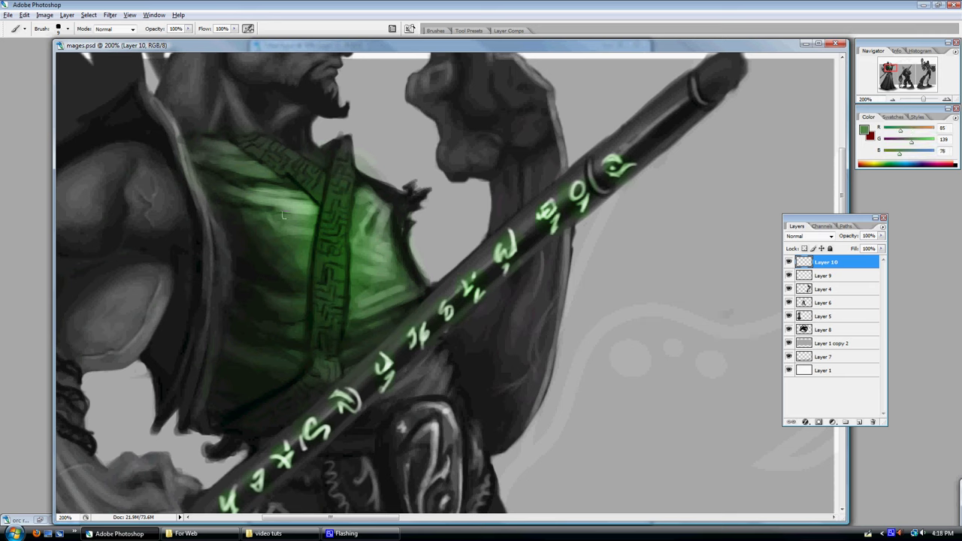
alt+click(272, 214)
- Smooth the upper chest area of the shirt right of the strap with sampled light and mid greens on Layer 10
alt+click(369, 221)
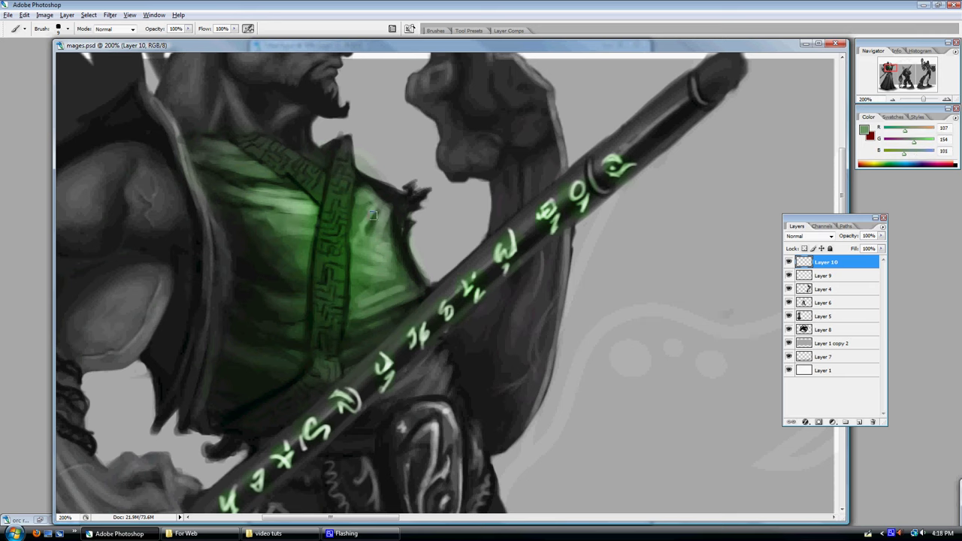
alt+click(371, 209)
alt+click(354, 229)
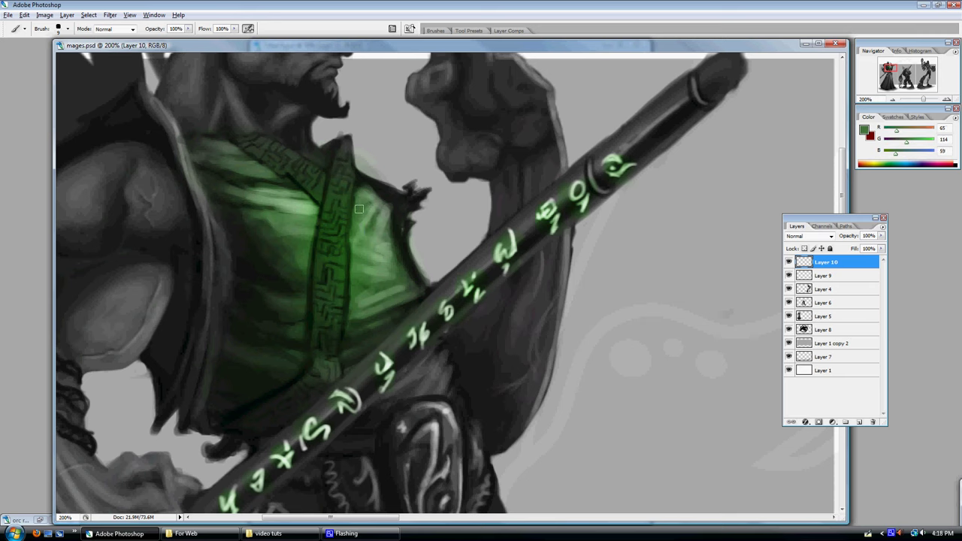
alt+click(373, 199)
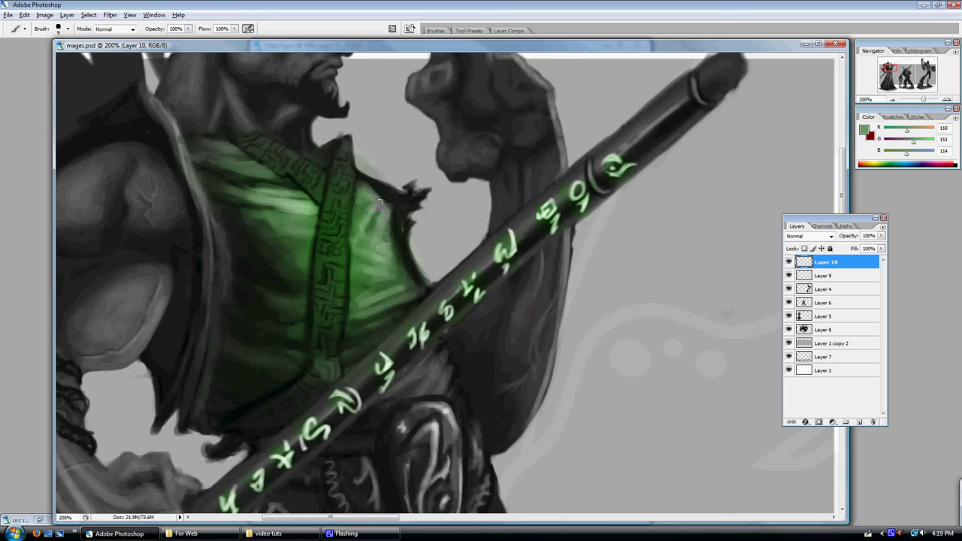
alt+click(384, 237)
alt+click(391, 254)
alt+click(391, 256)
- Blend the shirt folds between the strap and the staff on Layer 10 using greens sampled from the surrounding cloth
mouse_move(393, 252)
mouse_down()
mouse_move(408, 280)
mouse_move(398, 291)
mouse_up()
alt+click(376, 298)
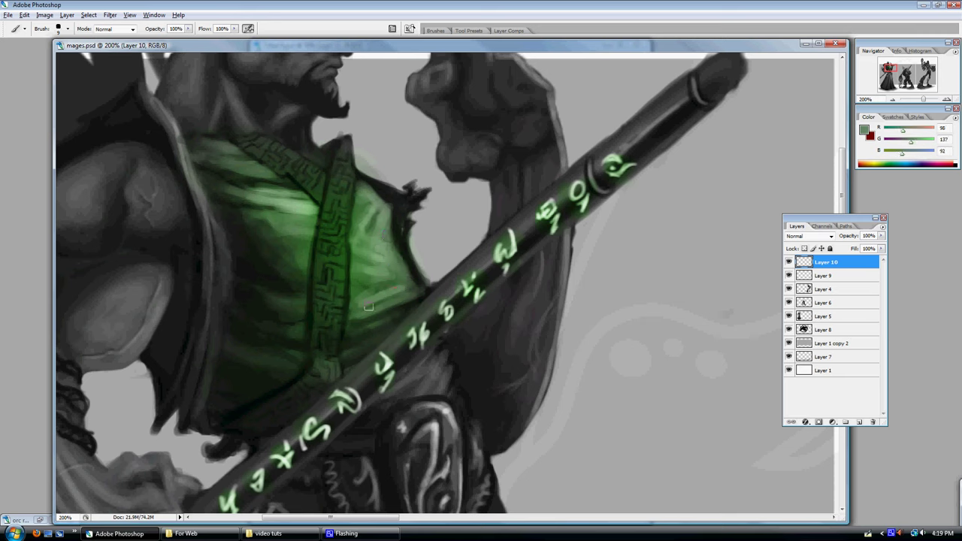
alt+click(381, 308)
alt+click(377, 327)
alt+click(364, 284)
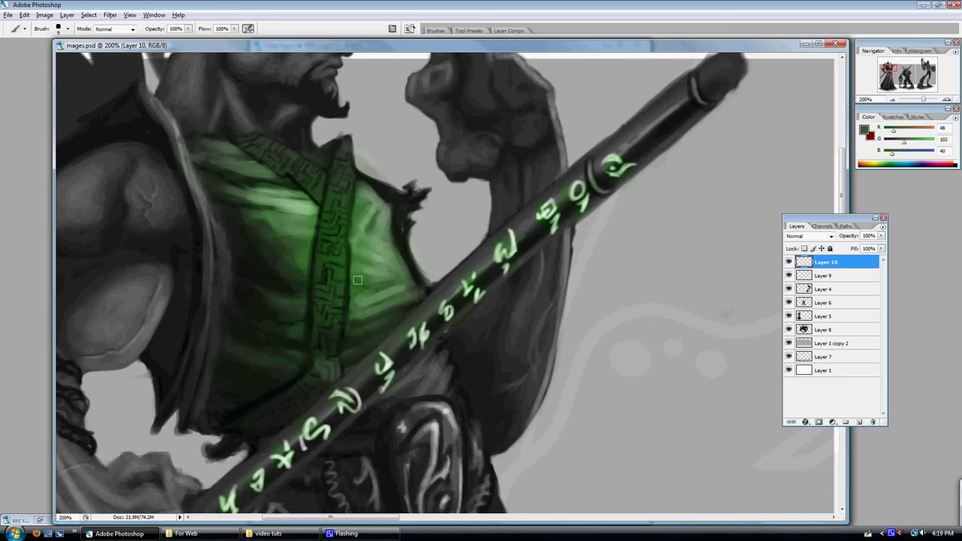
alt+click(375, 266)
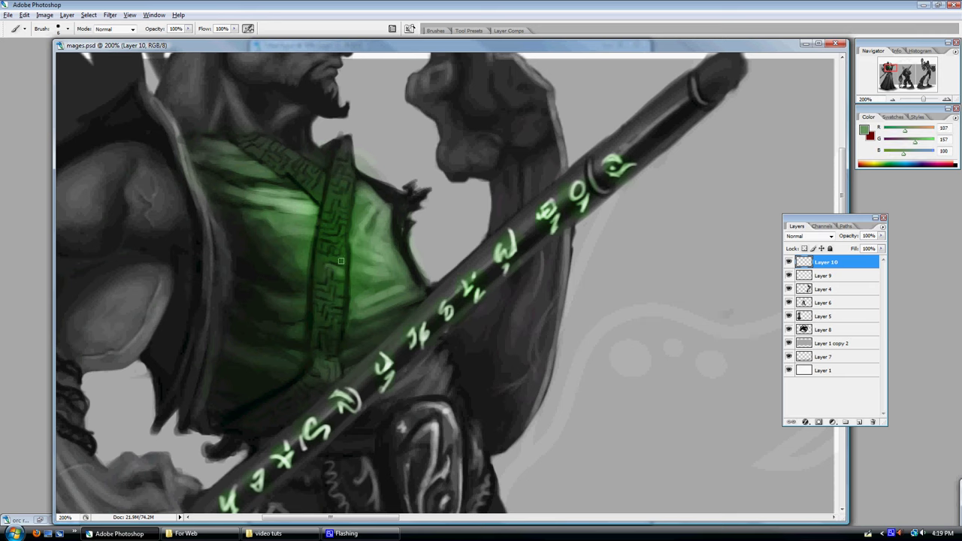
- Touch up the patterned strap across the mage's chest with a smaller brush and sampled greens
mouse_move(321, 264)
mouse_down()
mouse_move(345, 249)
mouse_move(333, 241)
mouse_move(344, 233)
mouse_move(325, 239)
mouse_move(346, 201)
mouse_up()
alt+click(343, 200)
alt+click(331, 197)
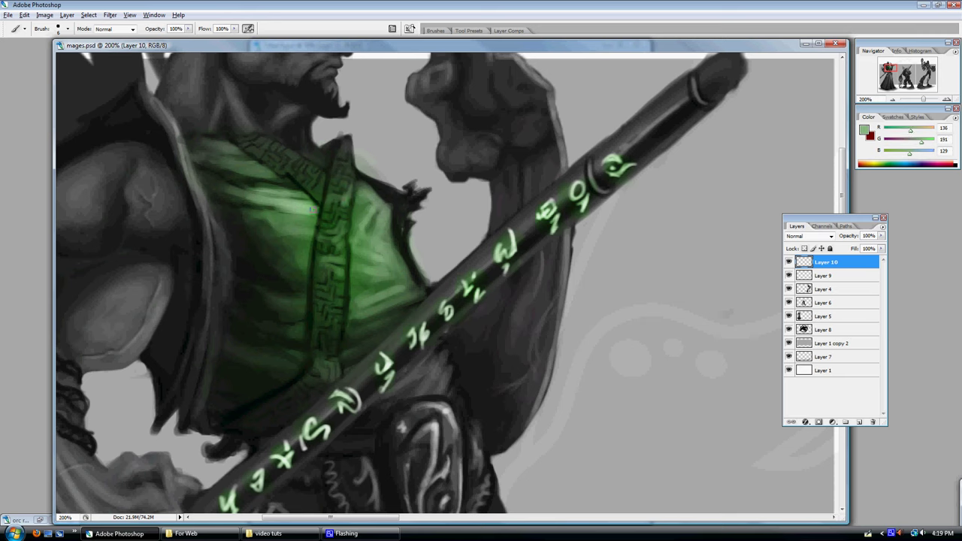
- Blend the shaded folds left of the strap with sampled dark and mid greens on Layer 10
alt+click(288, 230)
alt+click(285, 256)
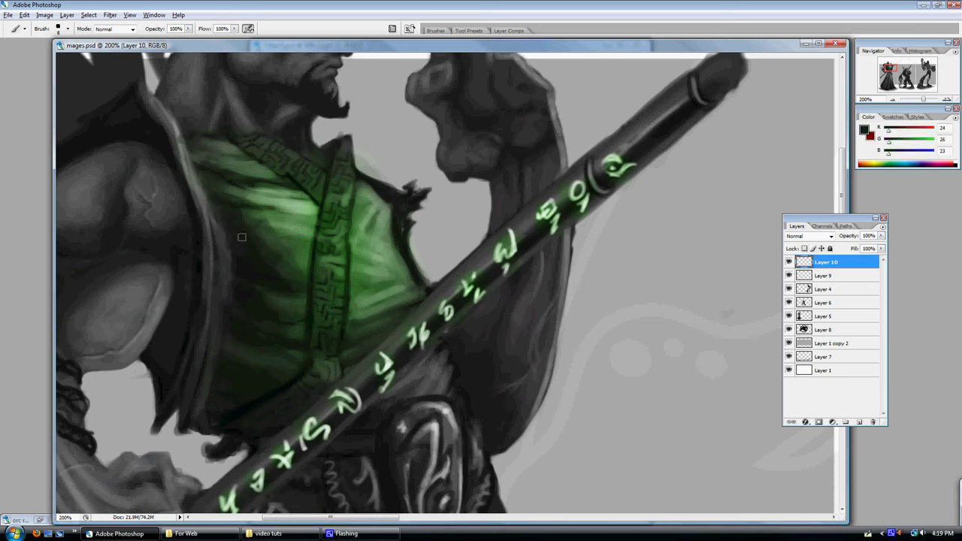
alt+click(286, 256)
alt+click(300, 245)
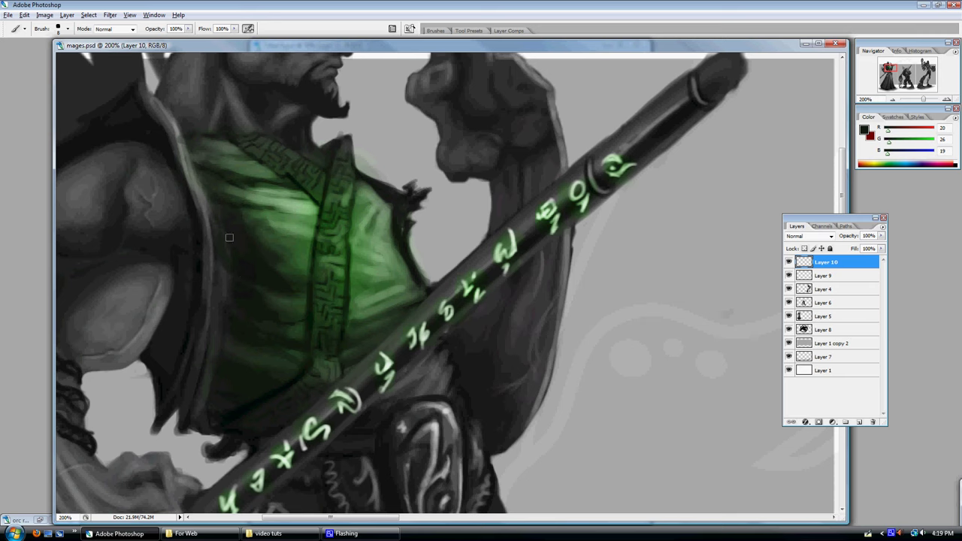
alt+click(233, 281)
alt+click(297, 303)
- Refine the lower shirt folds right of the strap, just above the staff, with sampled mid and dark greens
alt+click(353, 305)
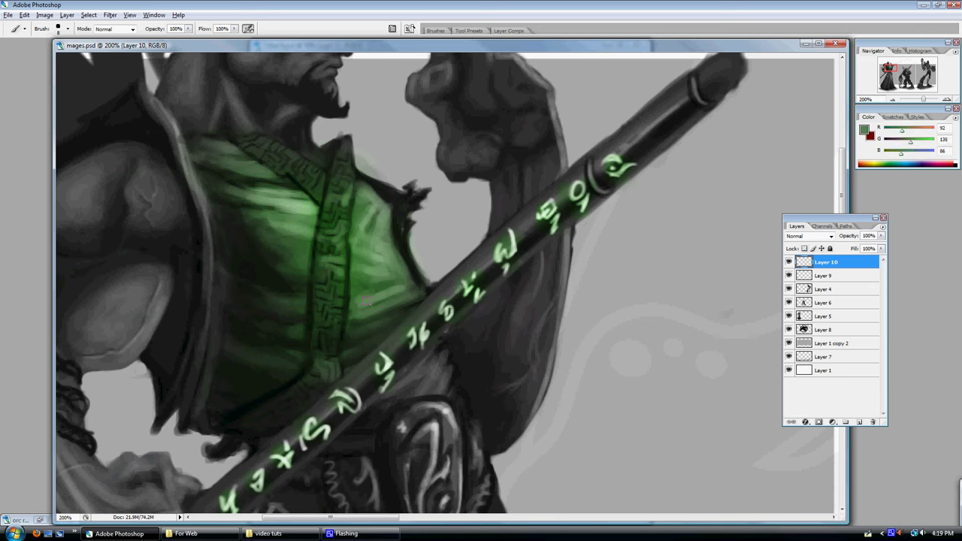
alt+click(380, 319)
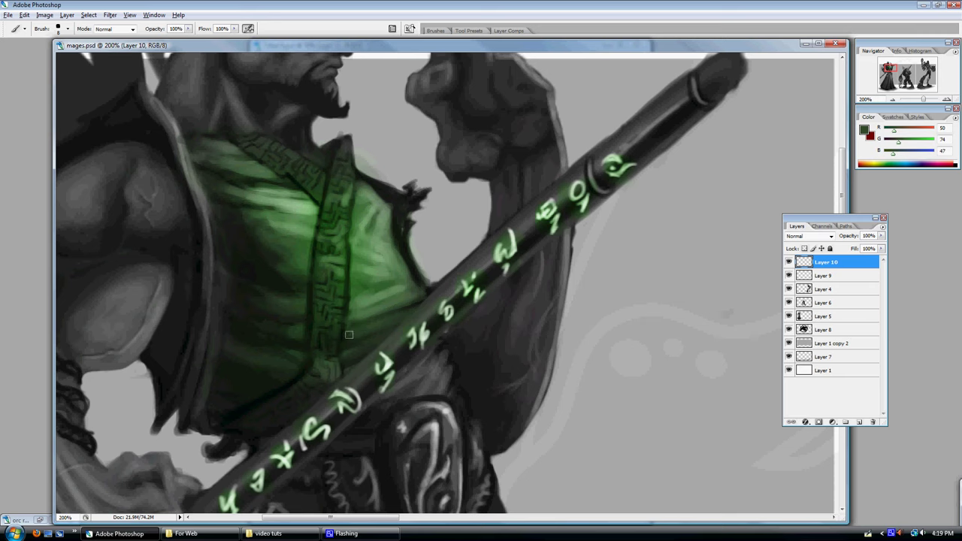
alt+click(342, 346)
alt+click(379, 323)
- Enlarge the brush to 10 px and paint sampled dark greens into the shirt's shadows left of the strap
alt+click(280, 329)
key(bracketright)
key(bracketright)
alt+click(248, 265)
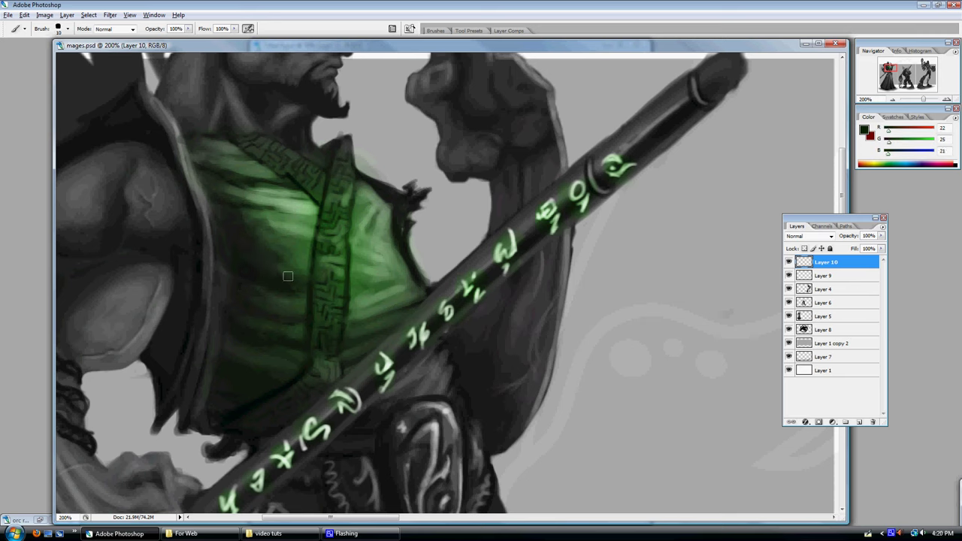
key(ctrl+minus)
key(ctrl+minus)
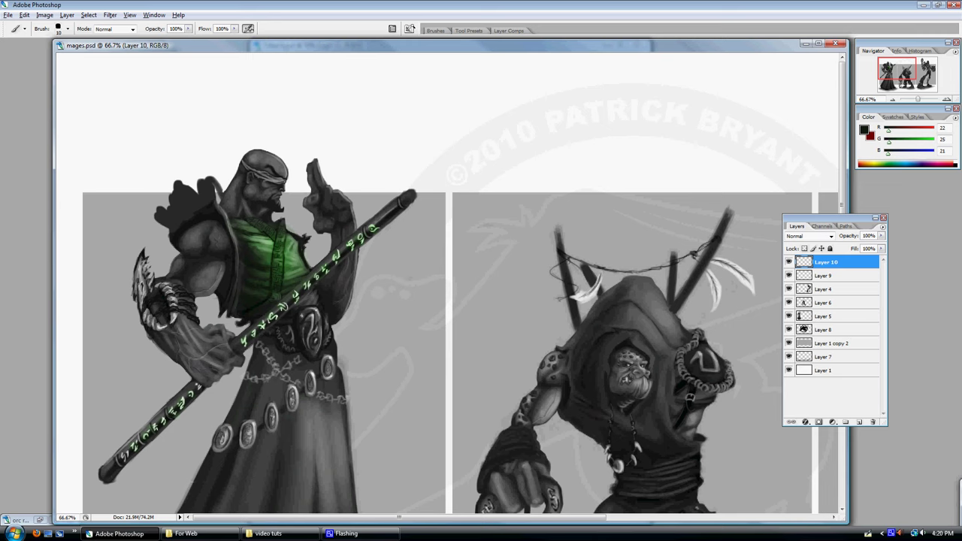
click(893, 535)
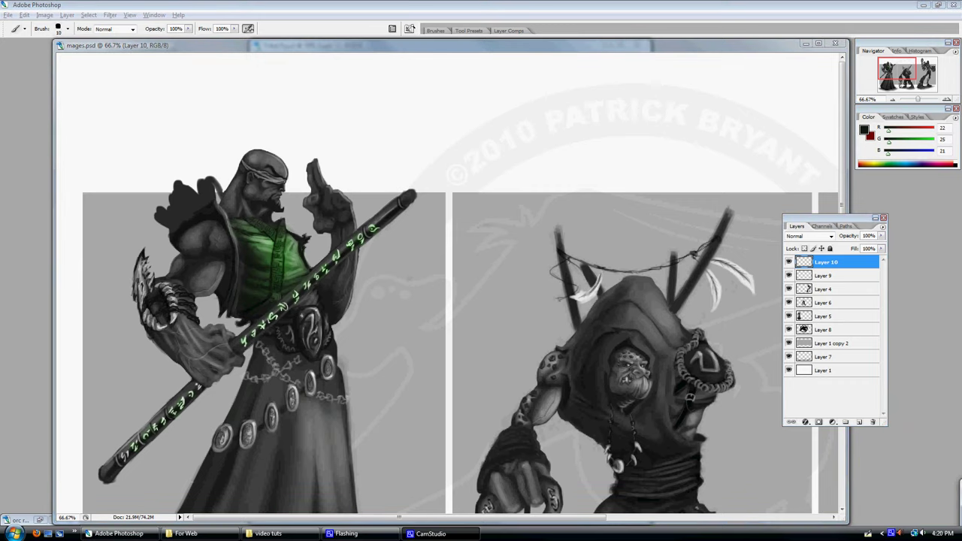